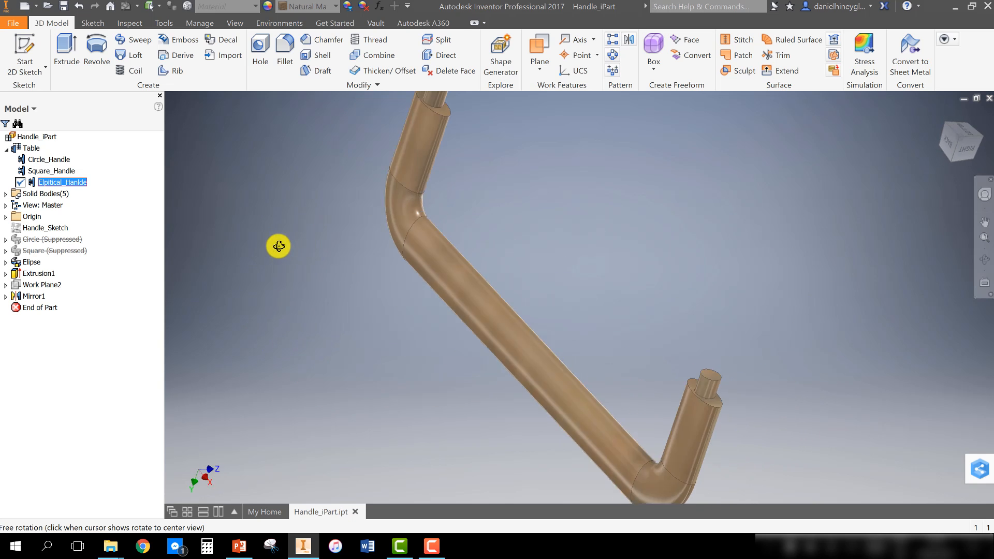
Activate the Circle_Handle member in the handle iPart's table.
{"action": "key", "text": "Escape"}
{"action": "left_click", "coordinate": [346, 256]}
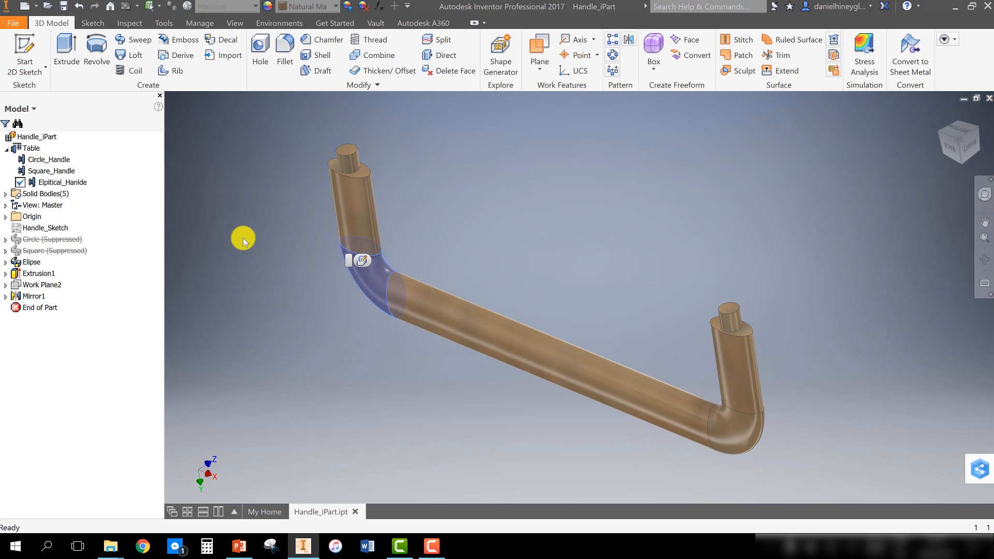
{"action": "left_click", "coordinate": [291, 183]}
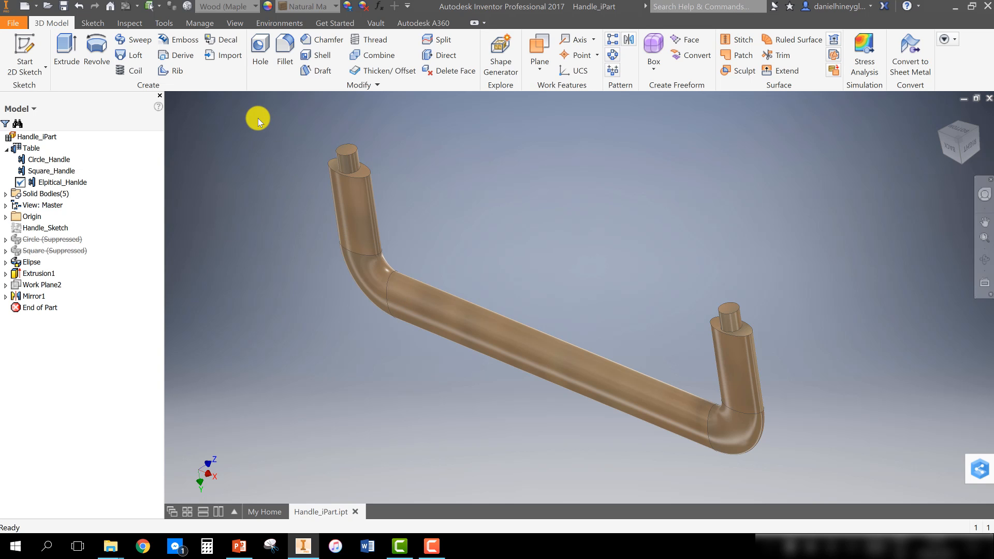
{"action": "double_click", "coordinate": [54, 160]}
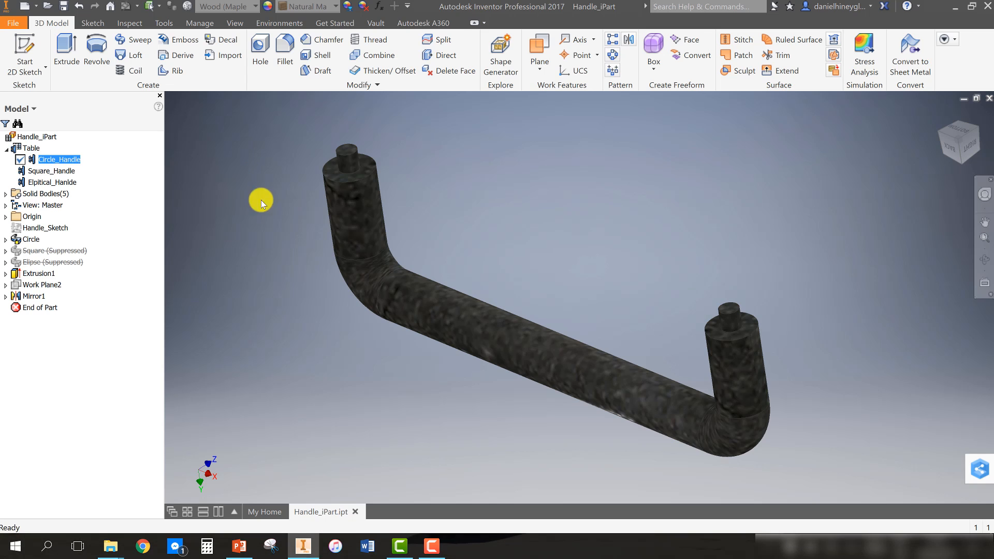
Create an Insert iMate with the aligned solution and 0 mm offset on the circular shoulder edge at one handle end.
{"action": "middle_click_drag", "start_coordinate": [298, 271], "coordinate": [324, 266], "text": "shift"}
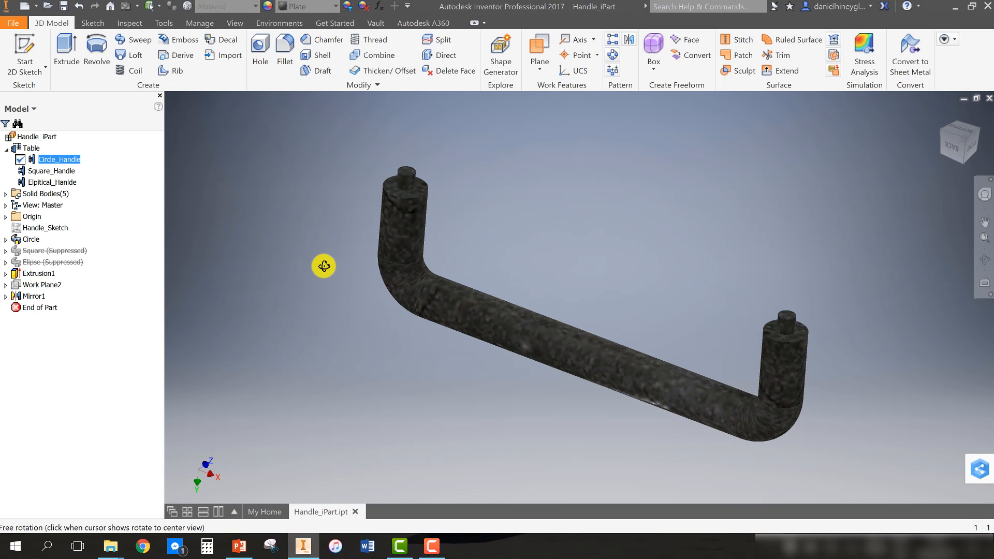
{"action": "left_click", "coordinate": [200, 22]}
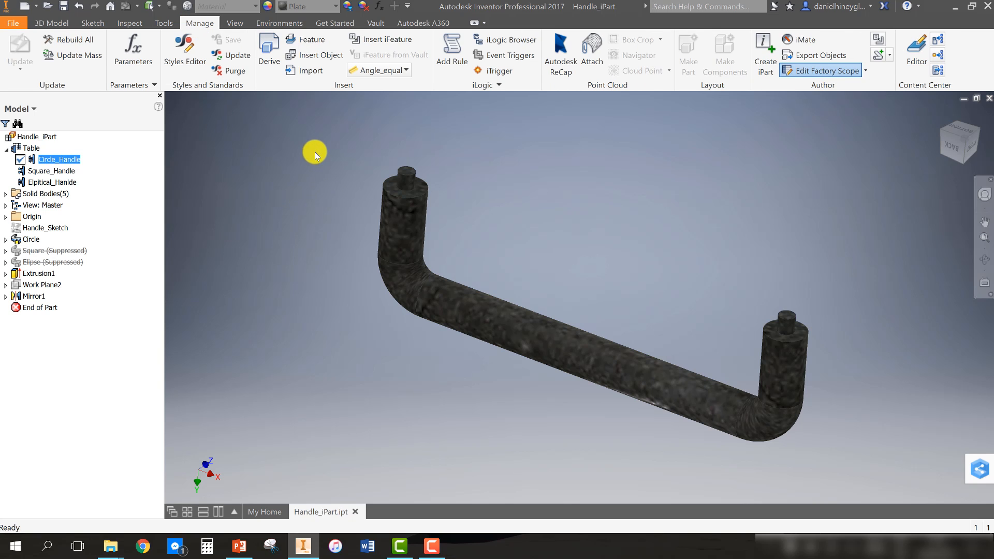
{"action": "left_click", "coordinate": [801, 40]}
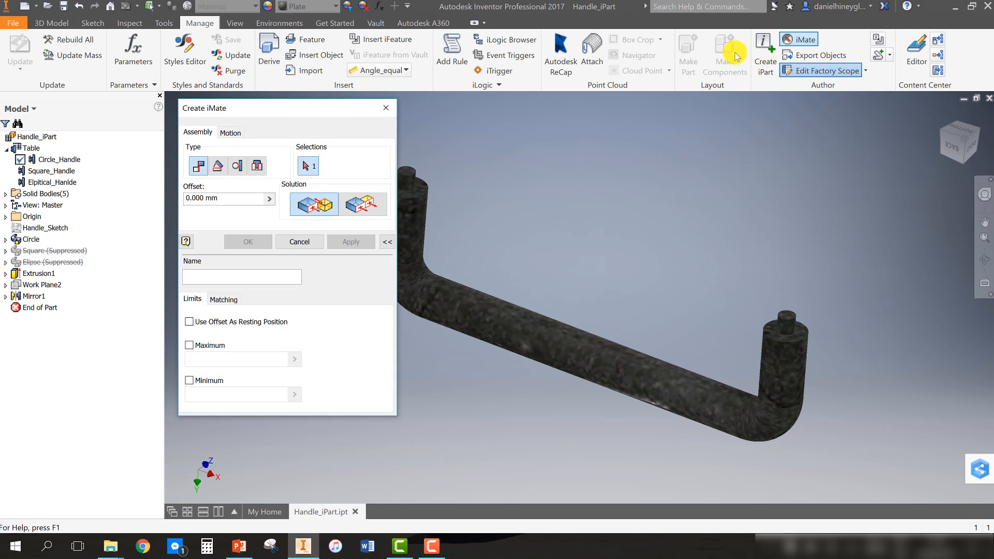
{"action": "left_click_drag", "start_coordinate": [300, 107], "coordinate": [303, 132]}
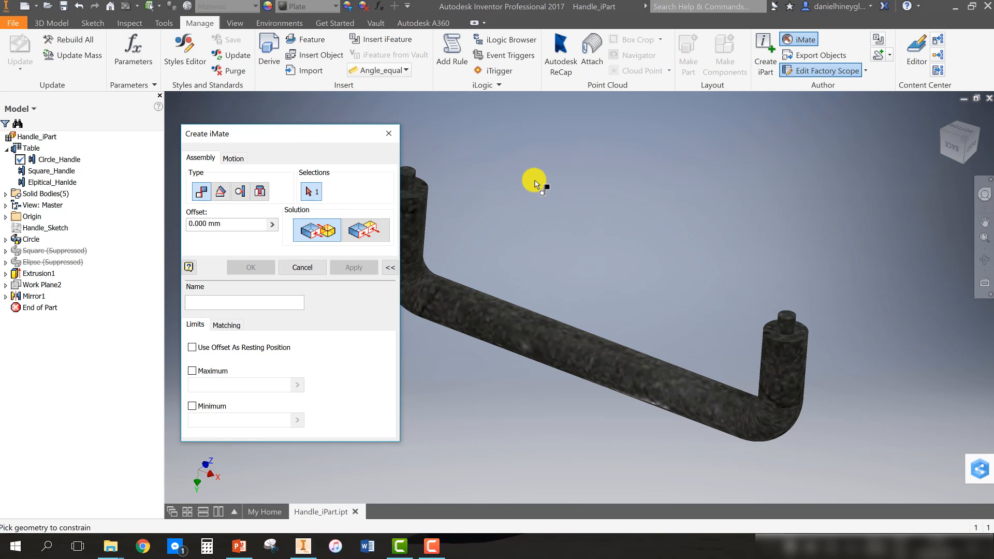
{"action": "middle_click_drag", "start_coordinate": [532, 181], "coordinate": [595, 173]}
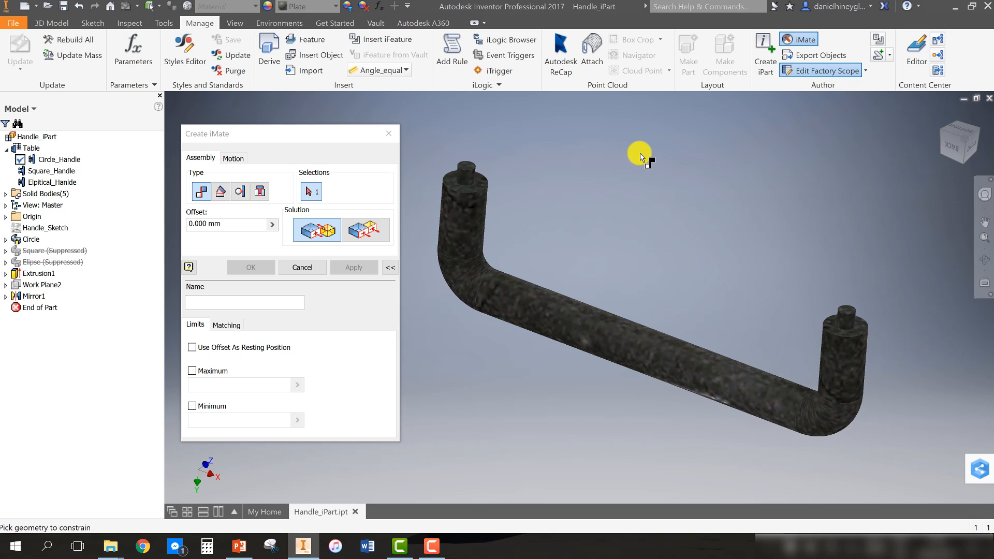
{"action": "middle_click_drag", "start_coordinate": [536, 259], "coordinate": [525, 259], "text": "shift"}
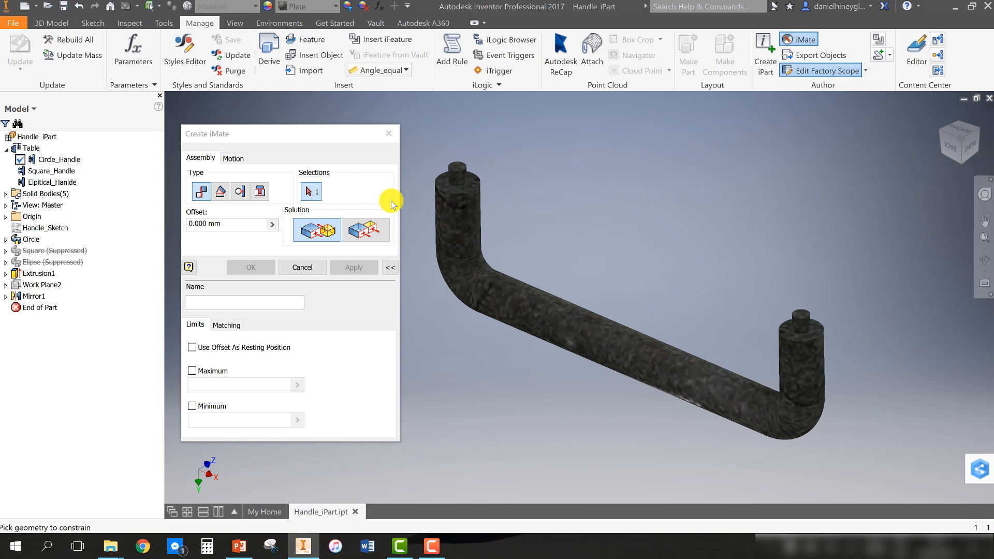
{"action": "left_click", "coordinate": [260, 193]}
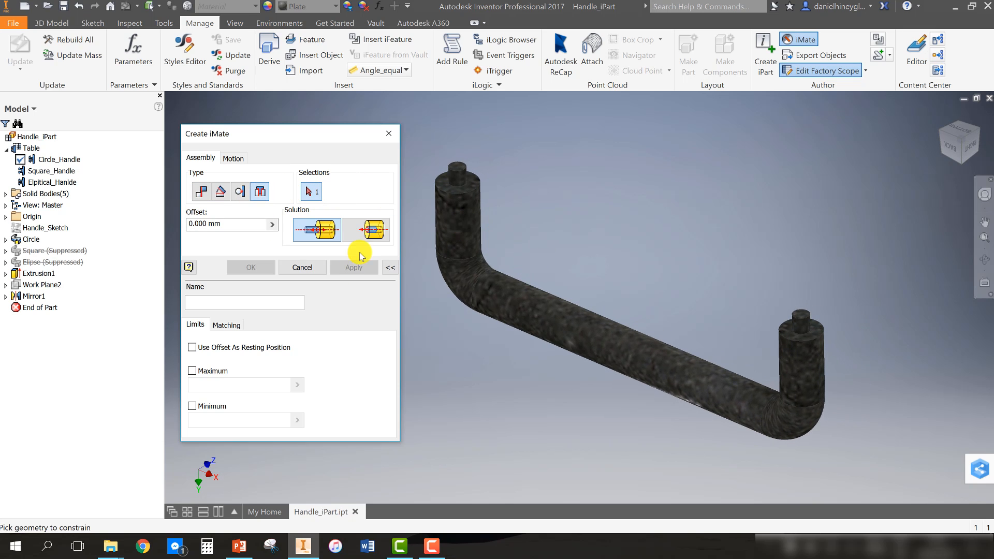
{"action": "left_click", "coordinate": [372, 229]}
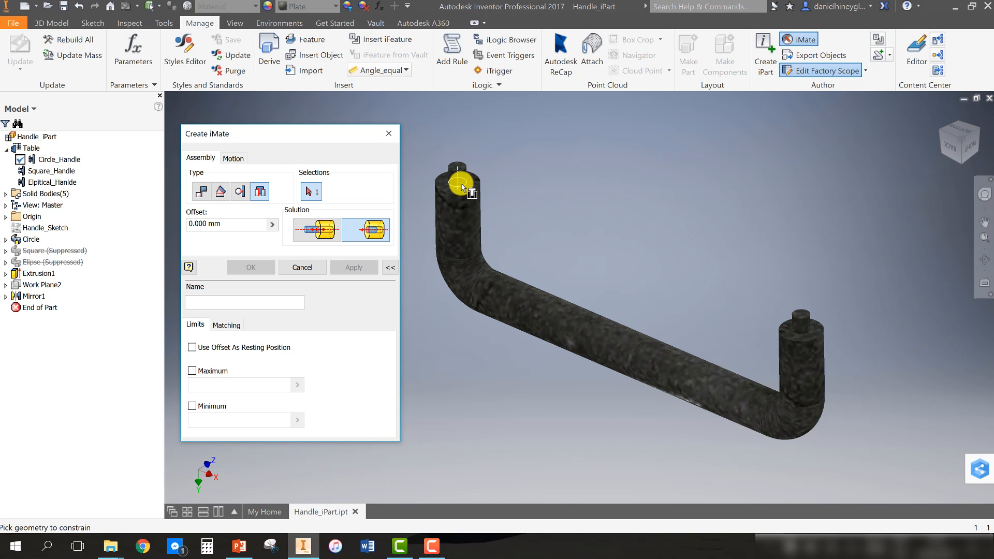
{"action": "left_click", "coordinate": [462, 189]}
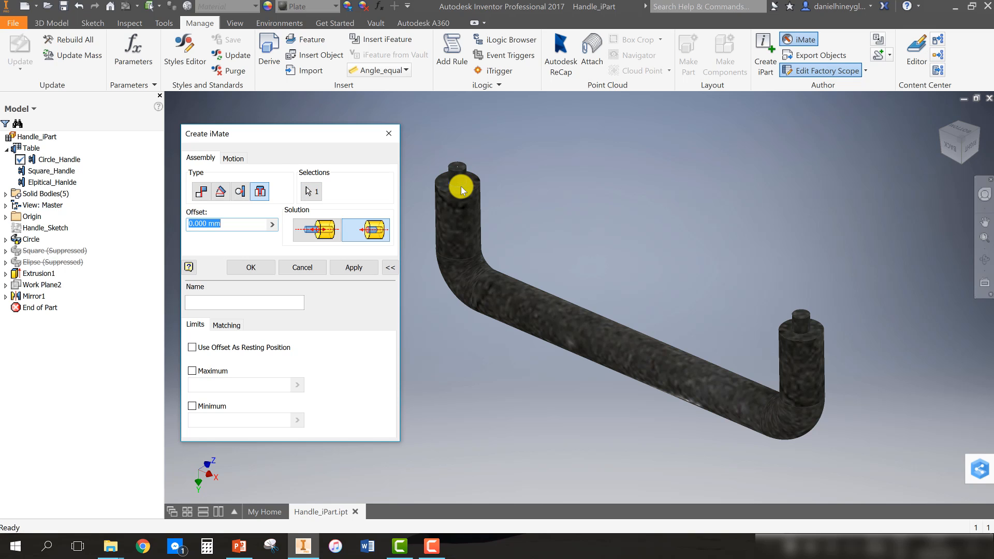
{"action": "left_click", "coordinate": [354, 267]}
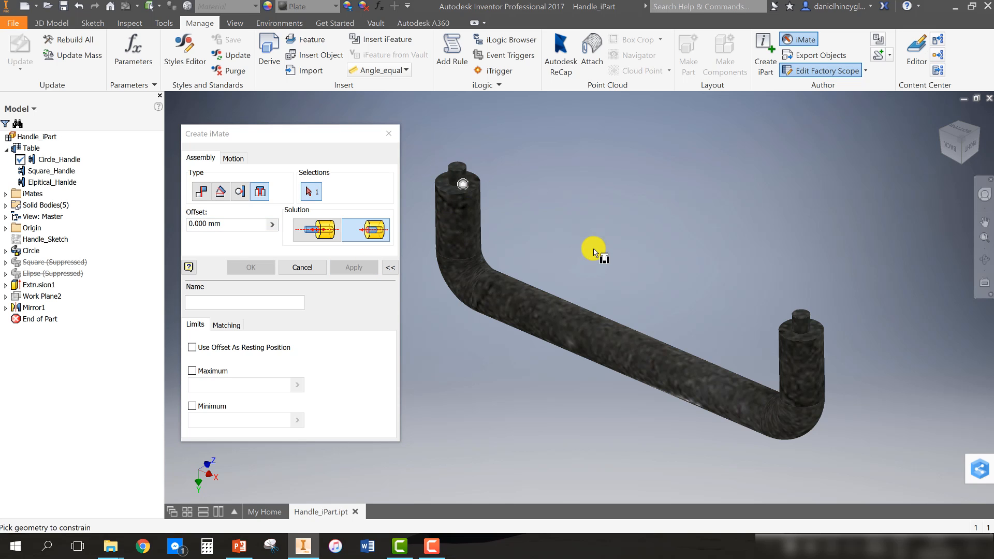
Add a matching aligned Insert iMate at the opposite handle end, and finish creating iMates.
{"action": "middle_click_drag", "start_coordinate": [595, 246], "coordinate": [643, 185]}
{"action": "middle_click_drag", "start_coordinate": [707, 266], "coordinate": [681, 268], "text": "shift"}
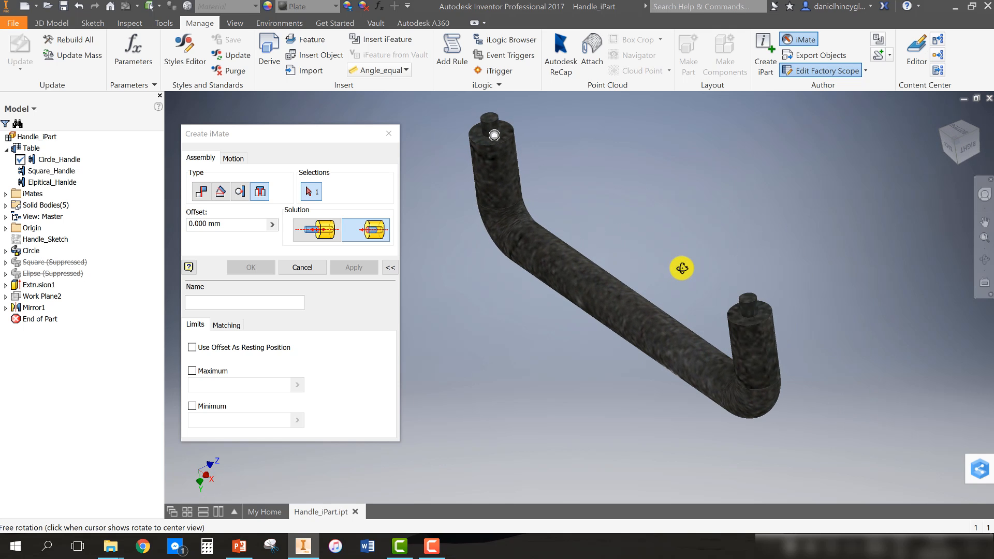
{"action": "left_click", "coordinate": [757, 314]}
{"action": "left_click", "coordinate": [357, 263]}
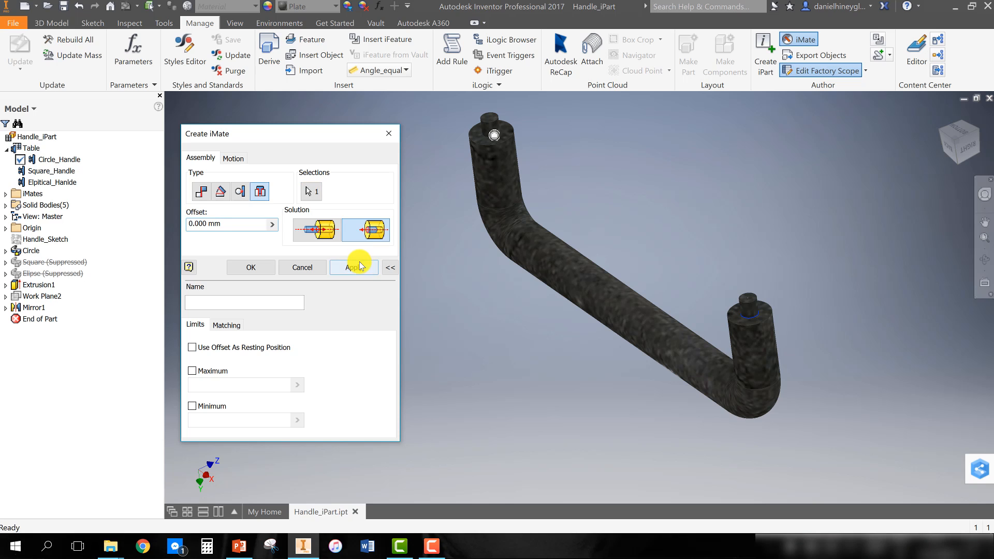
{"action": "left_click", "coordinate": [303, 267]}
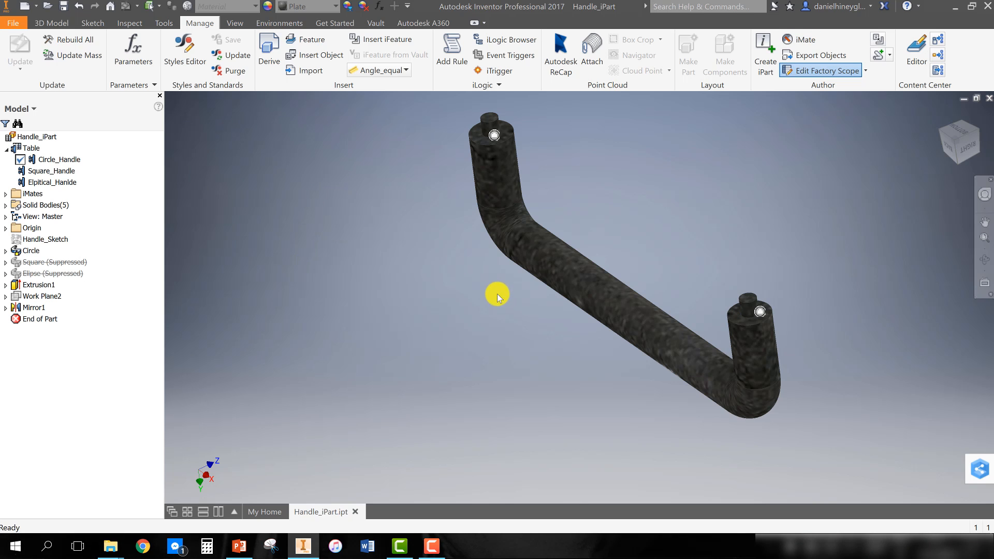
Collapse the Table branch and expand the iMates folder to examine which handle end each insert iMate belongs to.
{"action": "middle_click_drag", "start_coordinate": [496, 293], "coordinate": [518, 315], "text": "shift"}
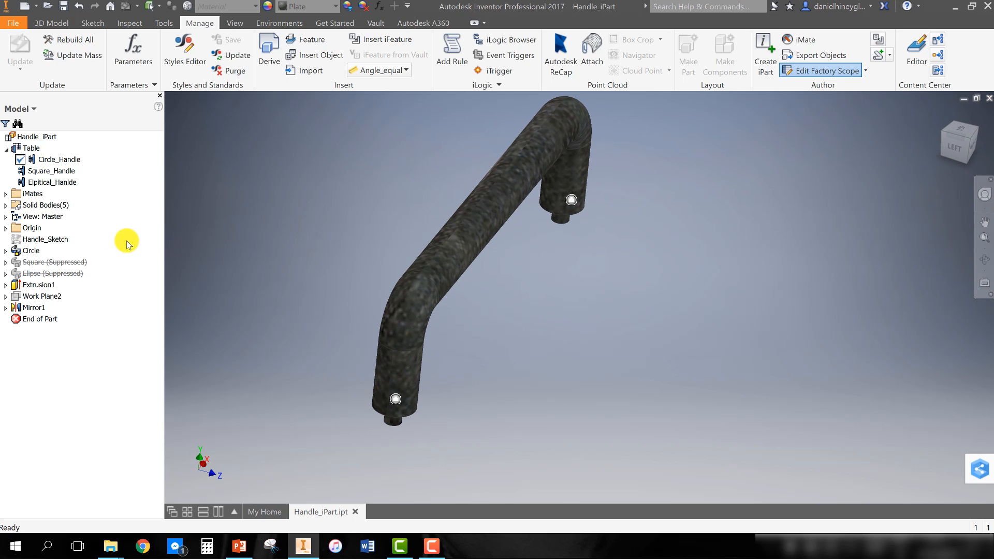
{"action": "left_click", "coordinate": [7, 150]}
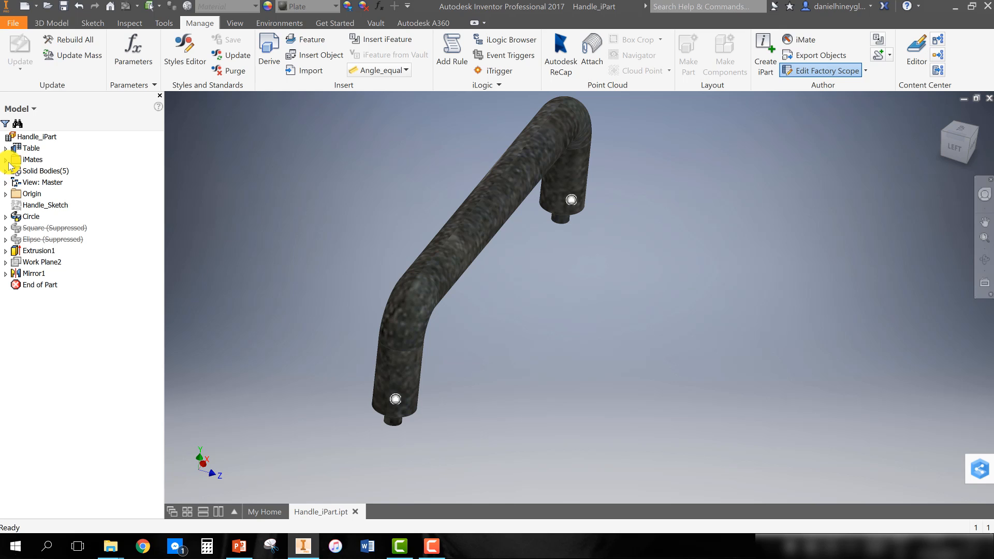
{"action": "left_click", "coordinate": [6, 160]}
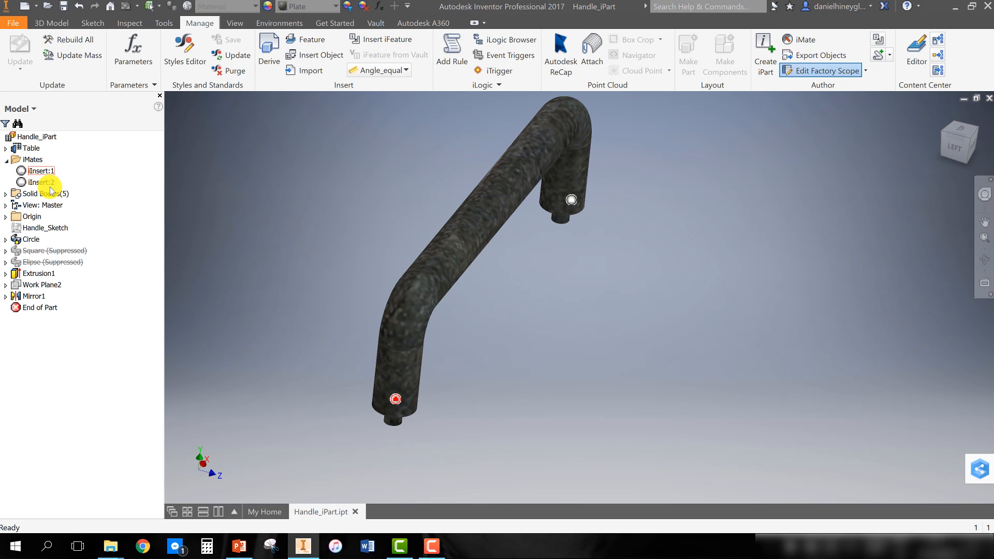
{"action": "middle_click_drag", "start_coordinate": [326, 208], "coordinate": [374, 262]}
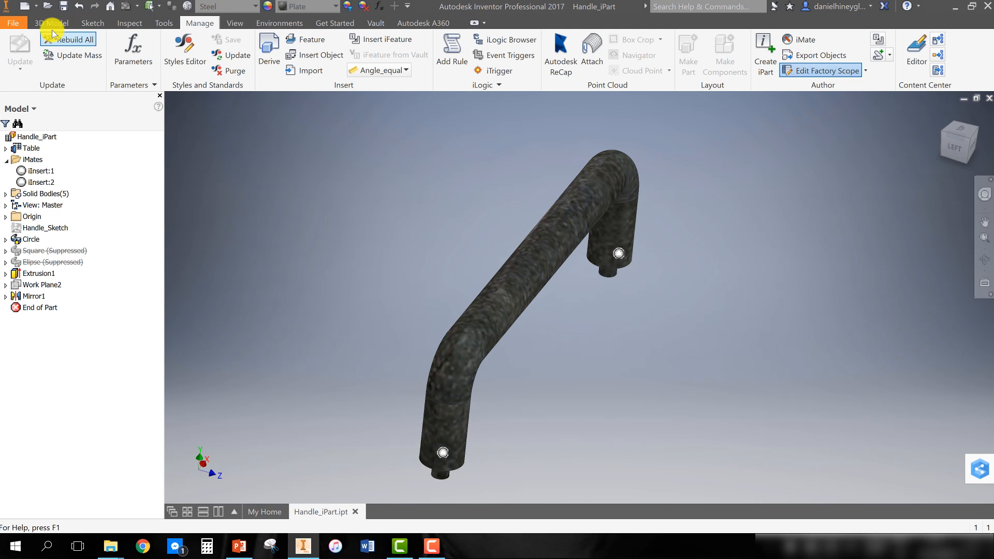
Create a new part from the Standard.ipt template and start a 2D sketch on the XY plane.
{"action": "left_click", "coordinate": [26, 6]}
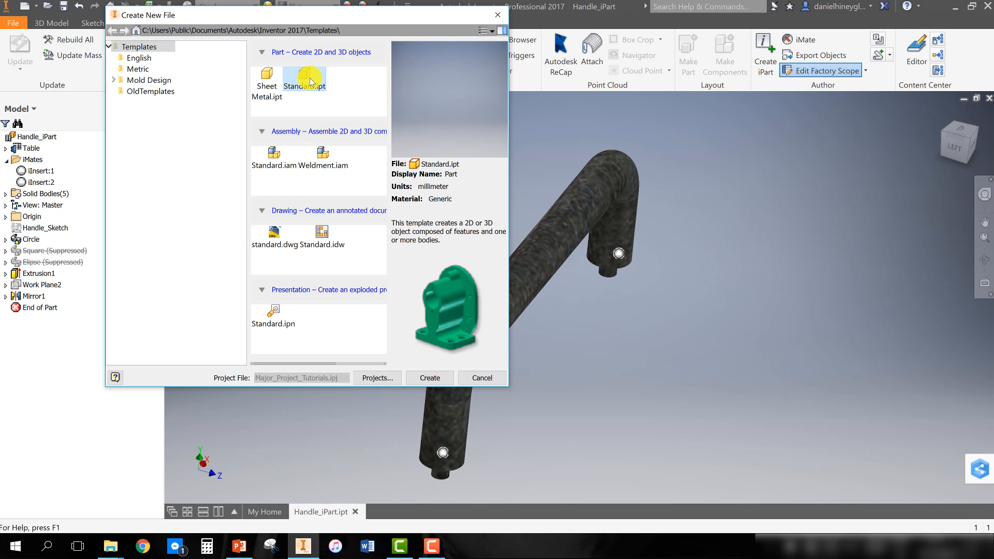
{"action": "left_click", "coordinate": [414, 376]}
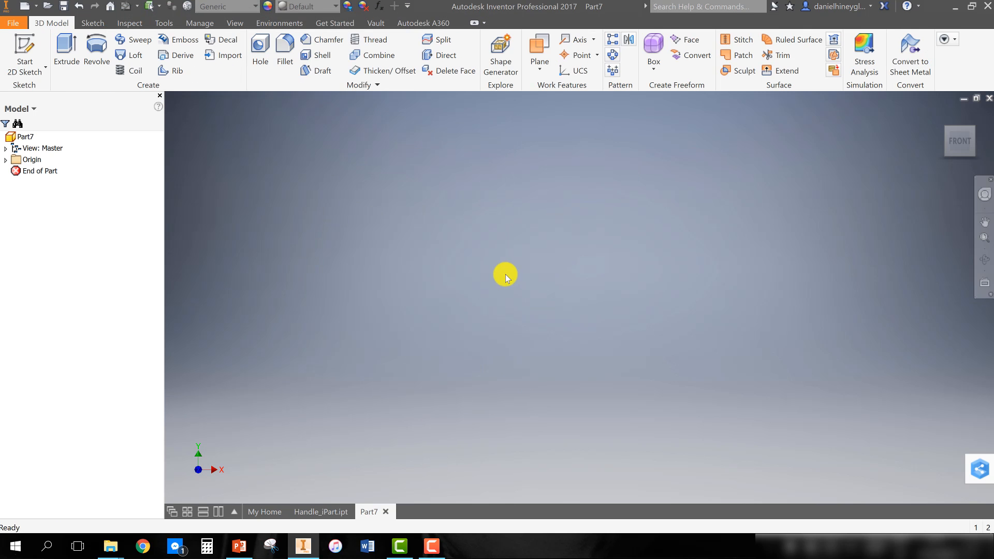
{"action": "left_click", "coordinate": [24, 52]}
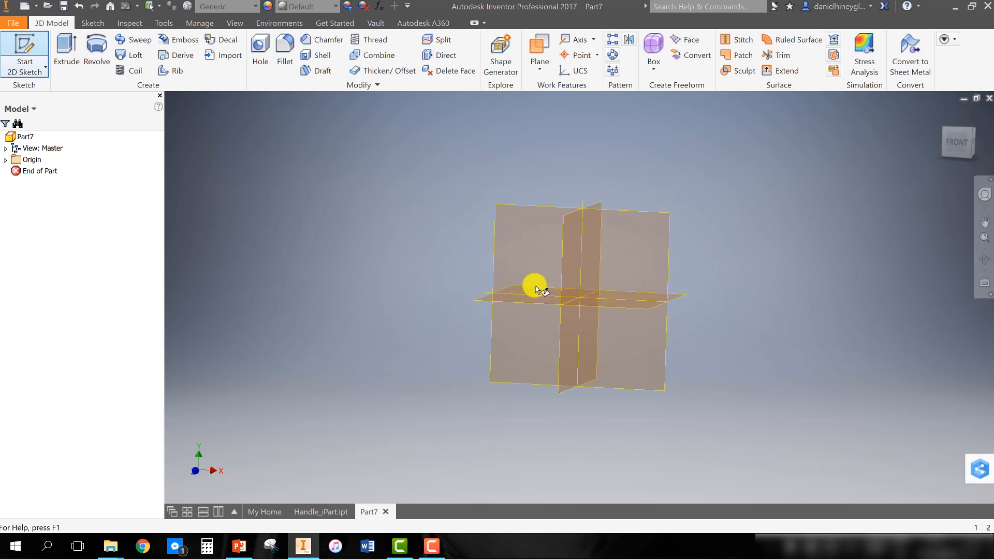
{"action": "left_click", "coordinate": [619, 268]}
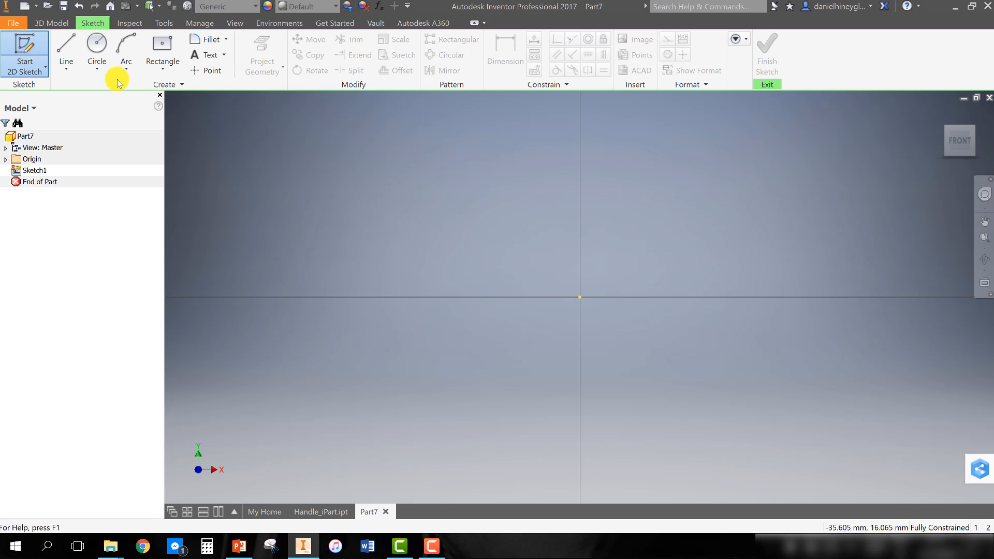
Draw a centre-point rectangle 400 mm wide and 600 mm high, centred on the sketch origin.
{"action": "left_click", "coordinate": [162, 68]}
{"action": "left_click", "coordinate": [155, 155]}
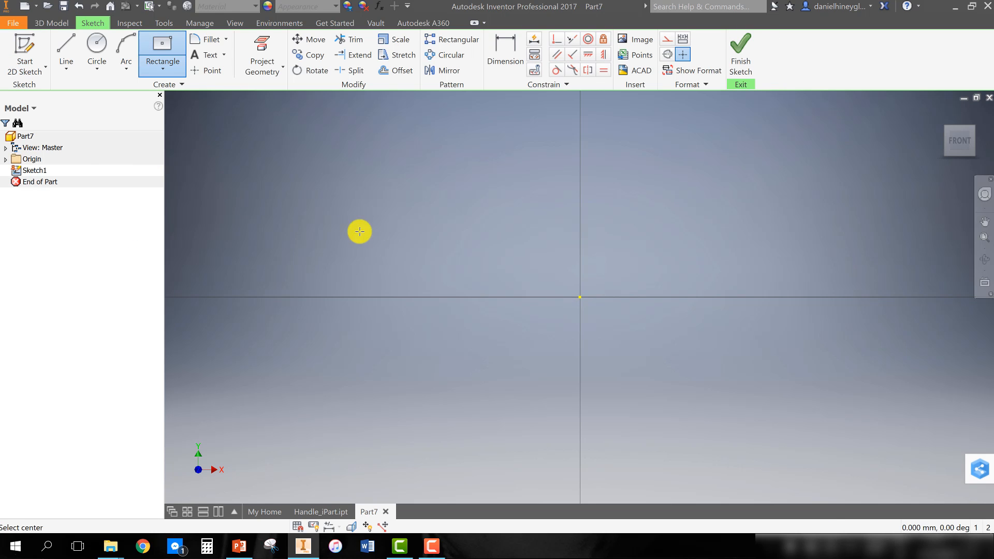
{"action": "left_click", "coordinate": [579, 297]}
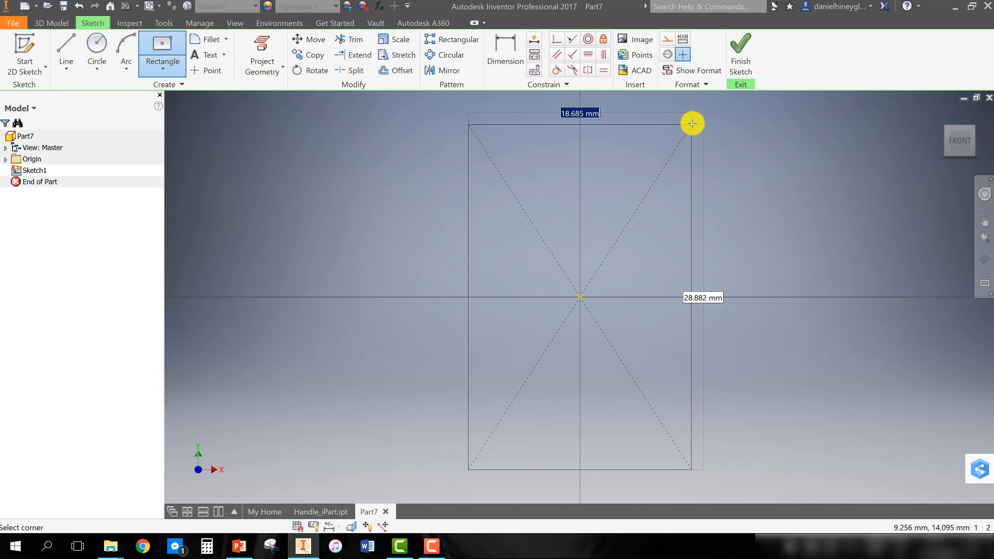
{"action": "scroll", "coordinate": [595, 188], "scroll_direction": "up", "scroll_amount": 5}
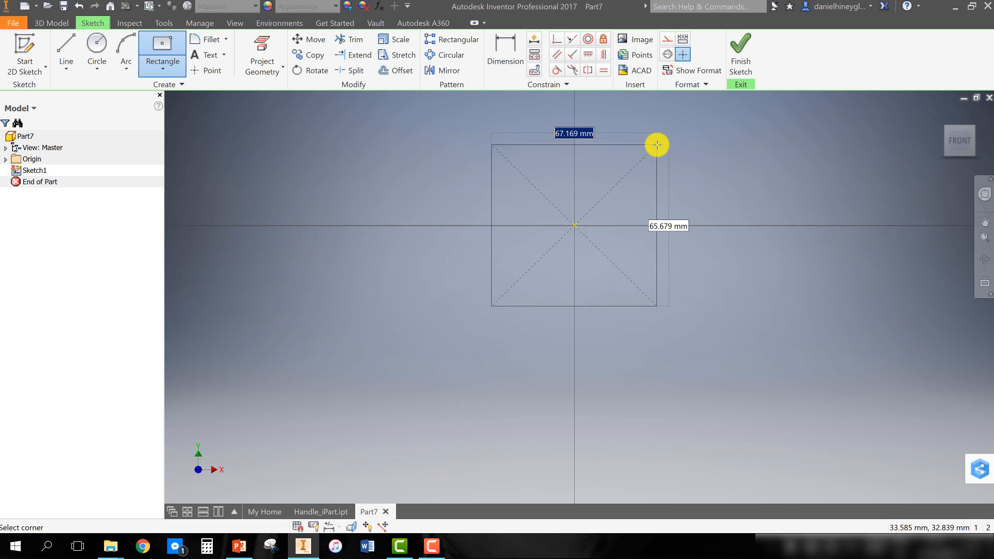
{"action": "key", "text": "BackSpace"}
{"action": "type", "text": "400"}
{"action": "key", "text": "Tab"}
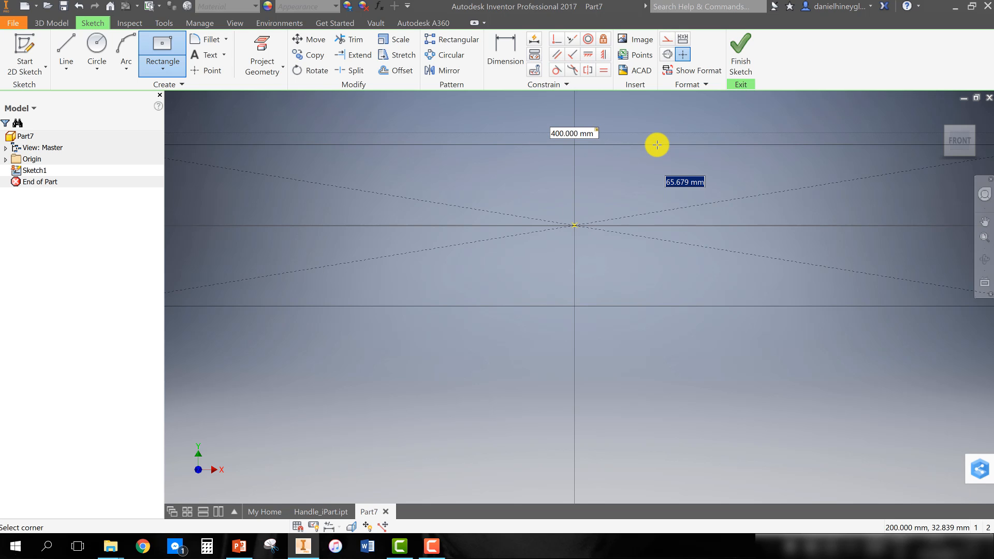
{"action": "type", "text": "600"}
{"action": "key", "text": "Return"}
{"action": "scroll", "coordinate": [656, 145], "scroll_direction": "up", "scroll_amount": 10}
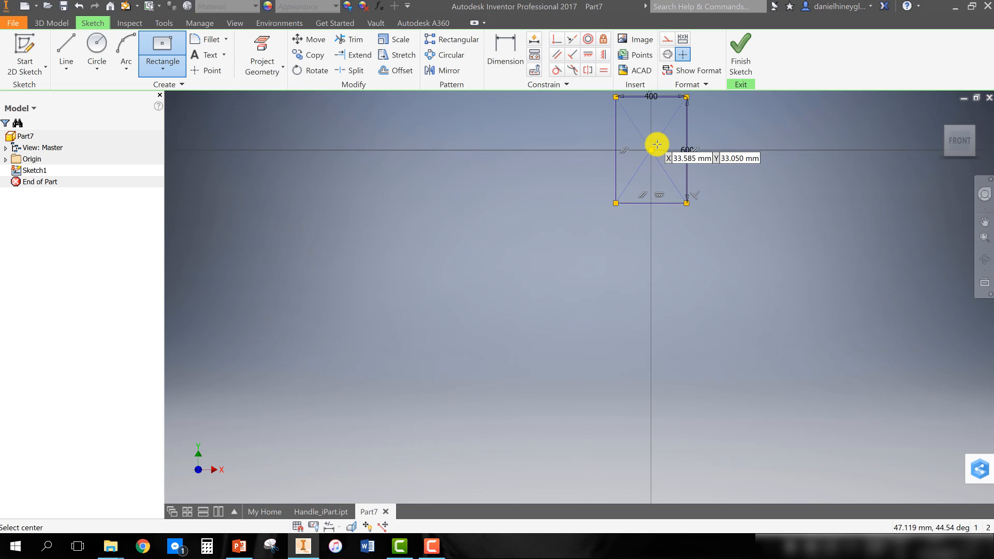
{"action": "middle_click_drag", "start_coordinate": [657, 144], "coordinate": [525, 207]}
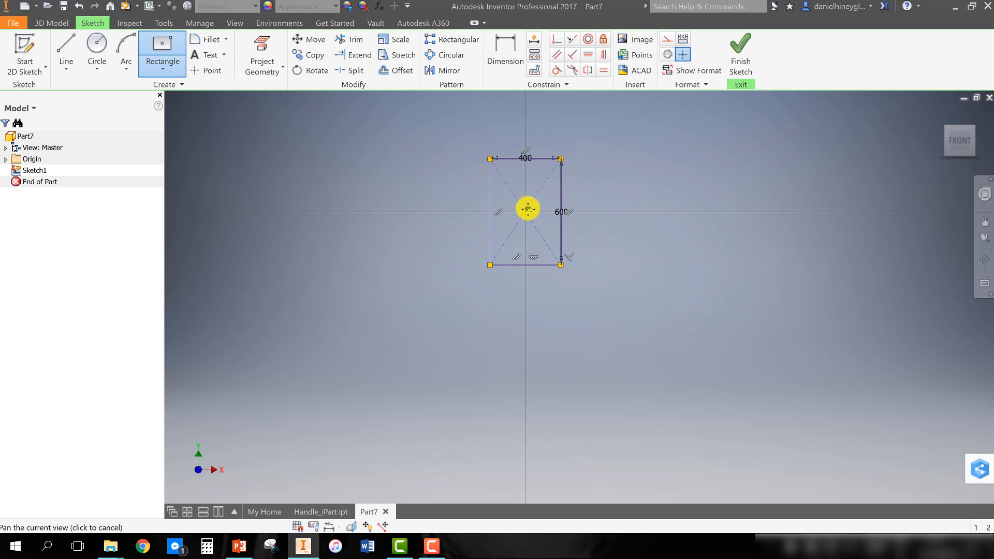
Finish the sketch and extrude the rectangle 20 mm into a solid panel.
{"action": "left_click", "coordinate": [750, 55]}
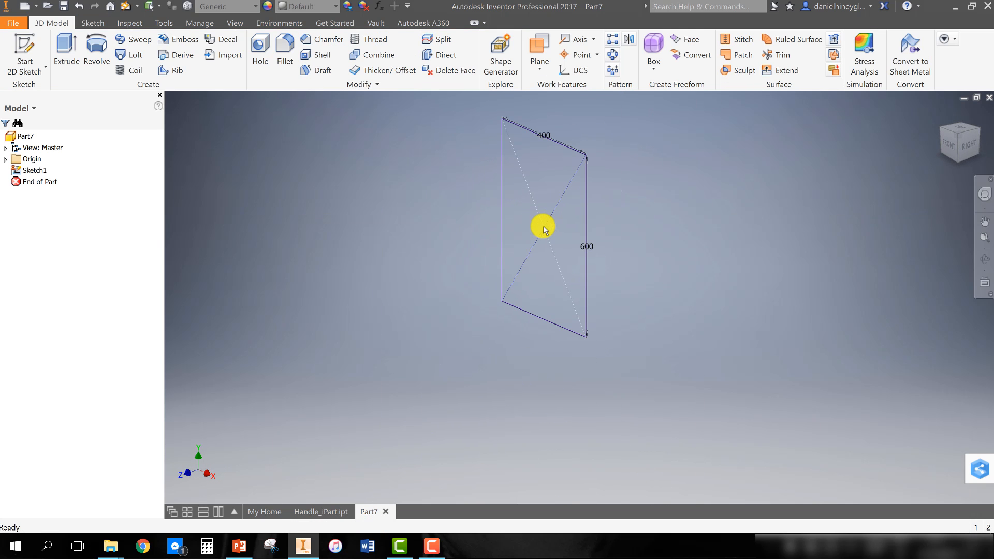
{"action": "left_click", "coordinate": [67, 46]}
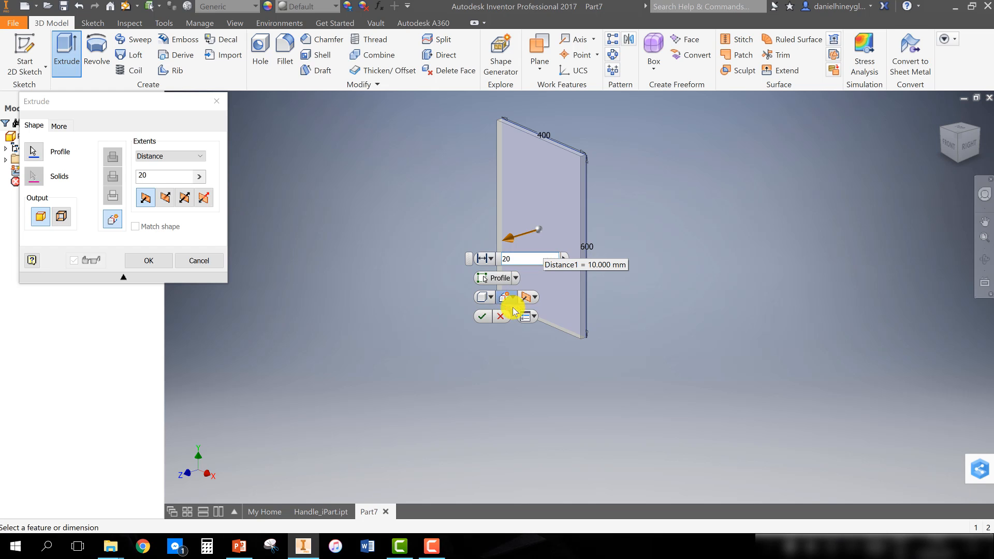
{"action": "left_click", "coordinate": [481, 318]}
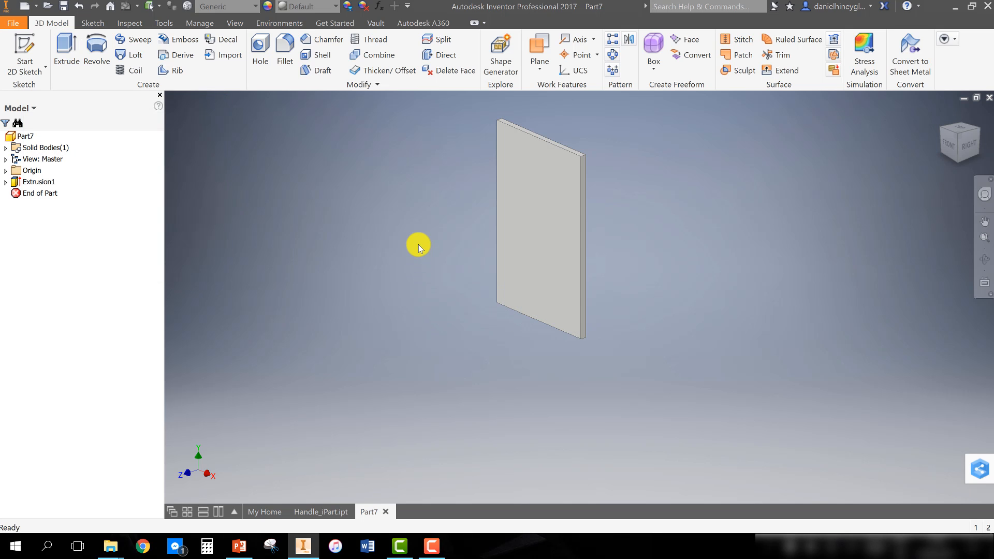
Start a new 2D sketch on the panel's large front face.
{"action": "mouse_move", "coordinate": [515, 282]}
{"action": "middle_mouse_down", "text": "shift"}
{"action": "mouse_move", "coordinate": [528, 269]}
{"action": "mouse_move", "coordinate": [536, 291]}
{"action": "mouse_move", "coordinate": [533, 279]}
{"action": "middle_mouse_up", "text": "shift"}
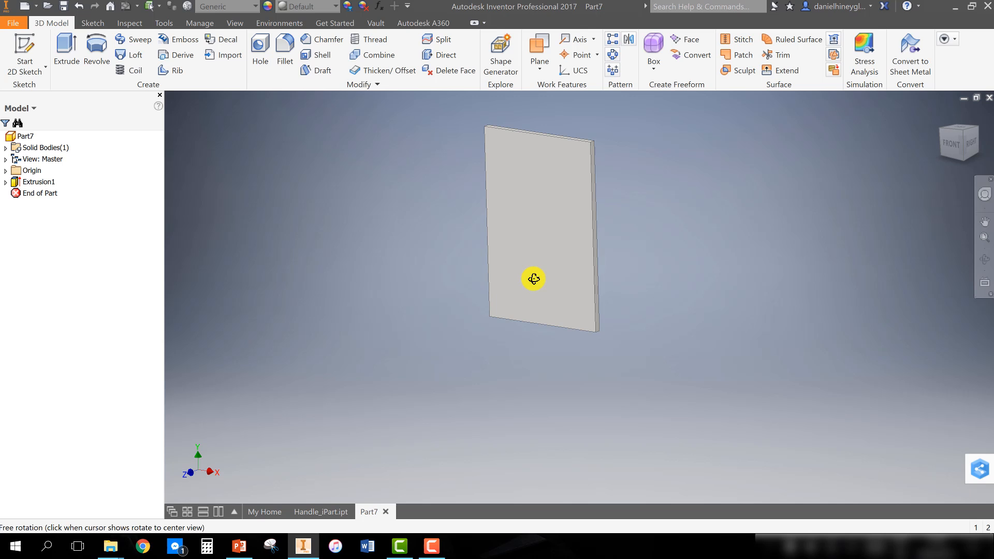
{"action": "left_click", "coordinate": [584, 174]}
{"action": "right_click", "coordinate": [583, 173]}
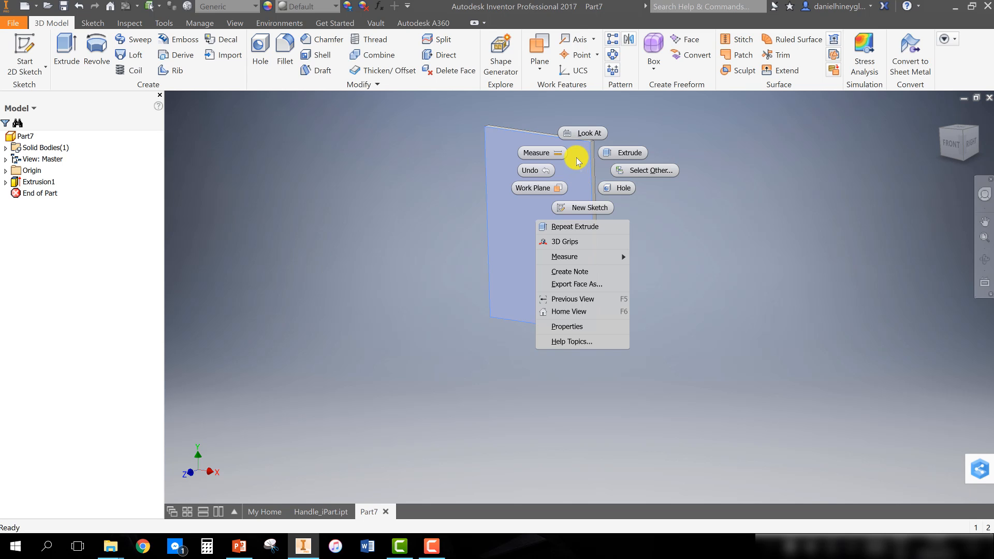
{"action": "left_click", "coordinate": [581, 209]}
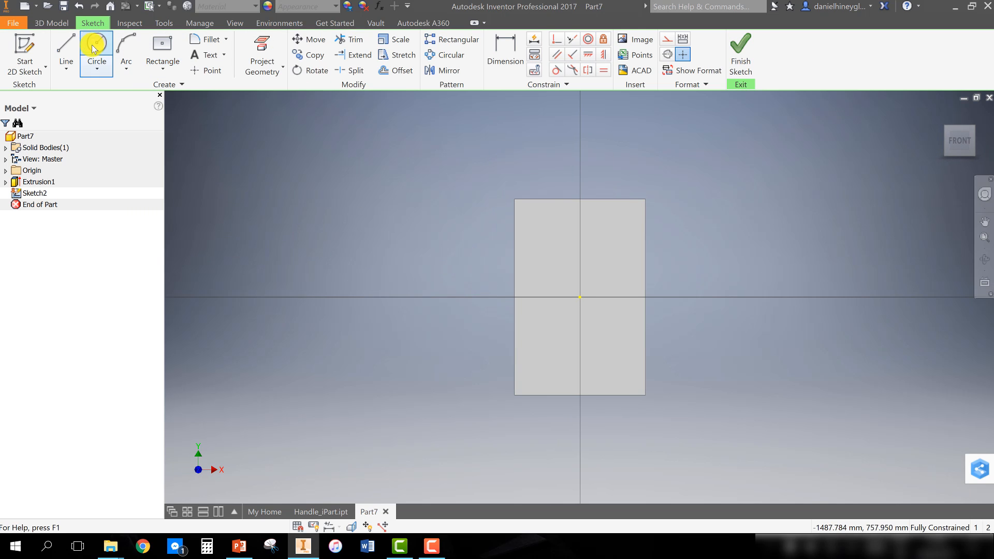
Draw two circles, one above the other, near the front face's lower-left corner, the upper one about 21 mm in diameter.
{"action": "left_click", "coordinate": [97, 46]}
{"action": "scroll", "coordinate": [521, 387], "scroll_direction": "up", "scroll_amount": 5}
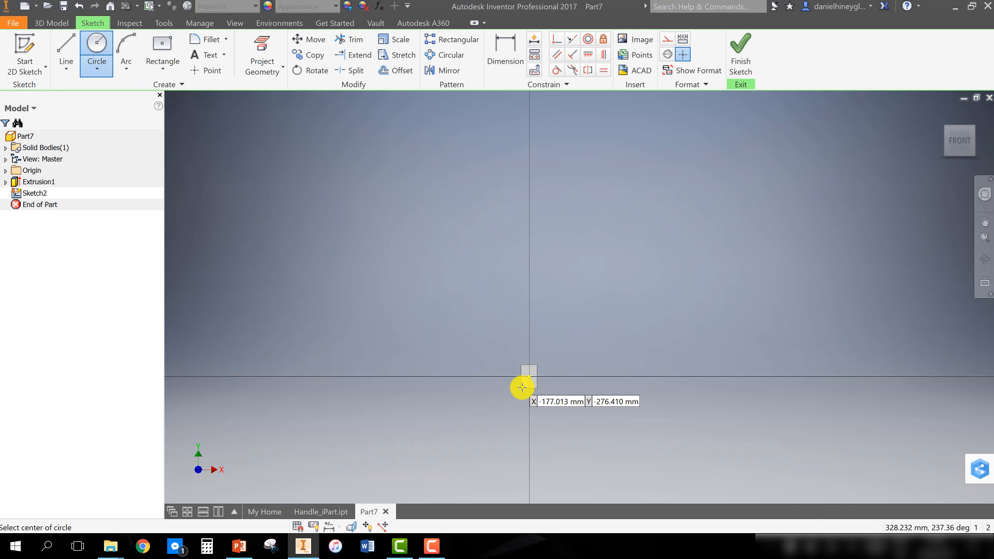
{"action": "left_click", "coordinate": [476, 406]}
{"action": "left_click", "coordinate": [479, 404]}
{"action": "left_click", "coordinate": [472, 347]}
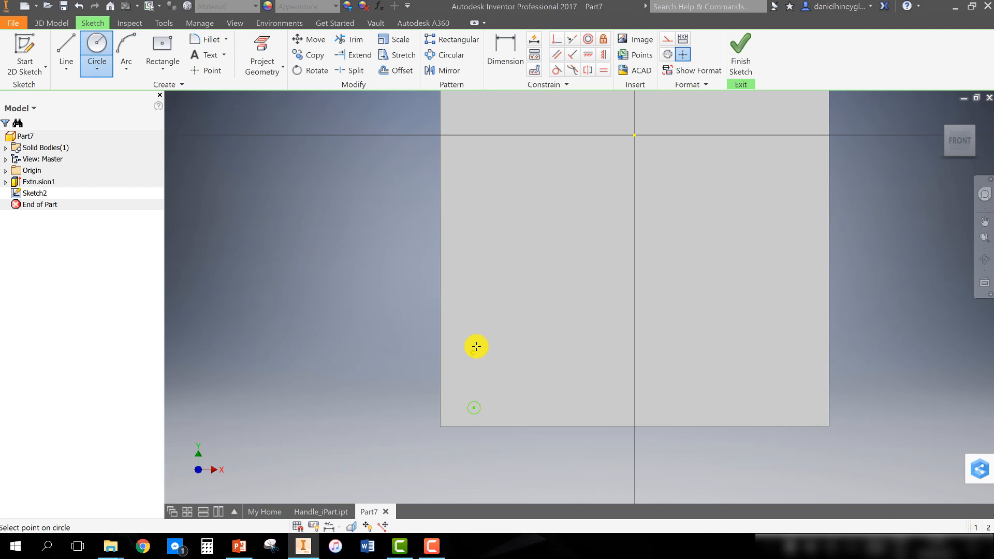
{"action": "left_click", "coordinate": [473, 341]}
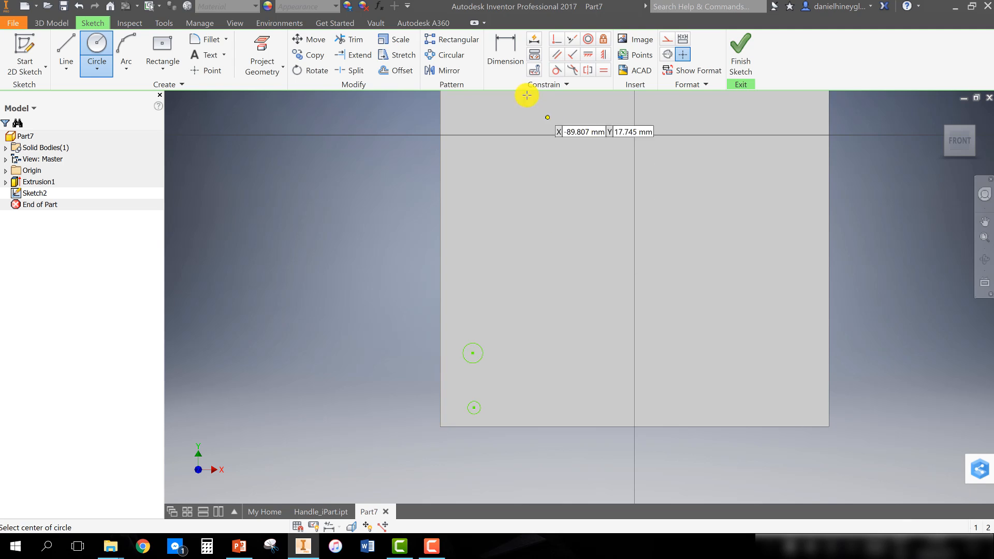
Dimension the upper circle's diameter with the named parameter expression Dowel_Thickness=4.
{"action": "left_click", "coordinate": [501, 55]}
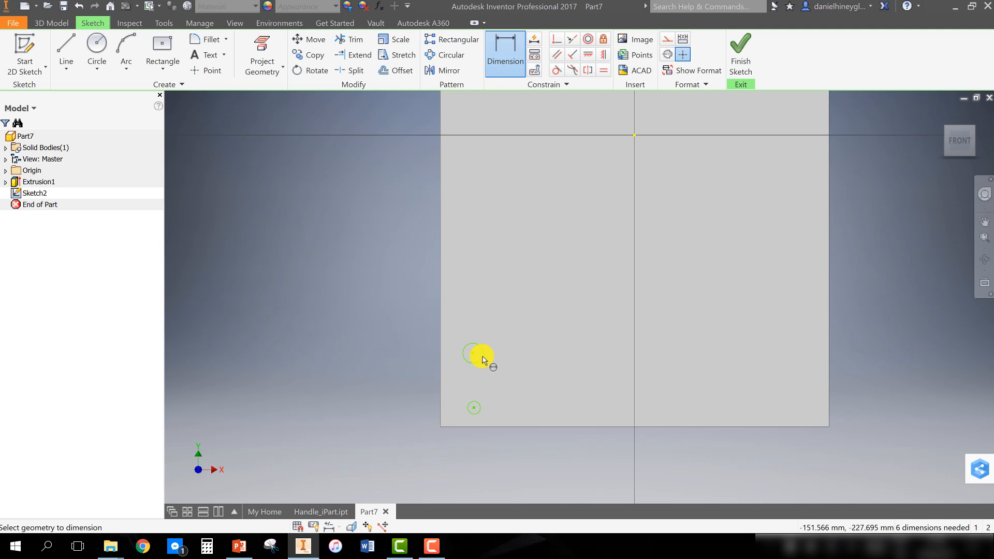
{"action": "left_click", "coordinate": [482, 356]}
{"action": "left_click", "coordinate": [544, 356]}
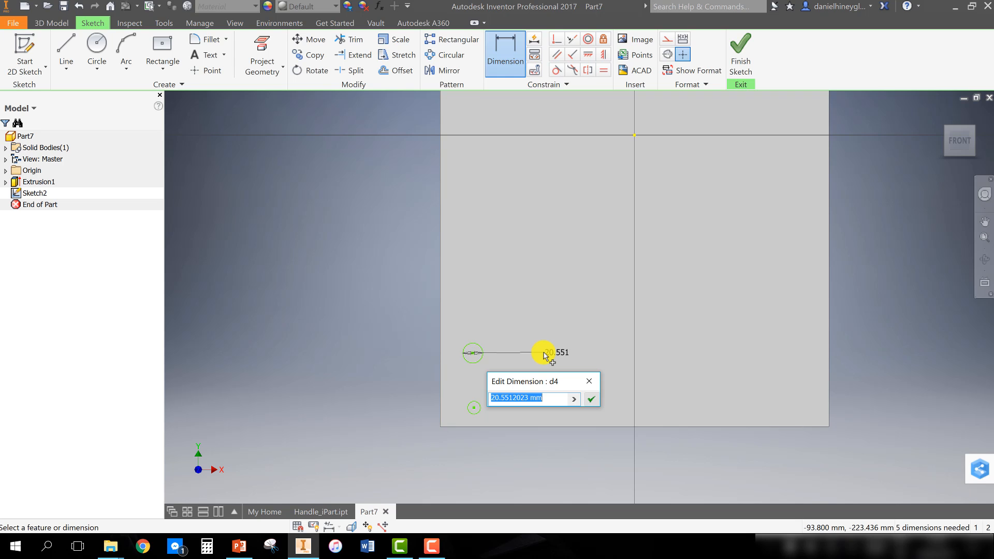
{"action": "type", "text": "D"}
{"action": "type", "text": "owel_Thickness=4"}
{"action": "key", "text": "Return"}
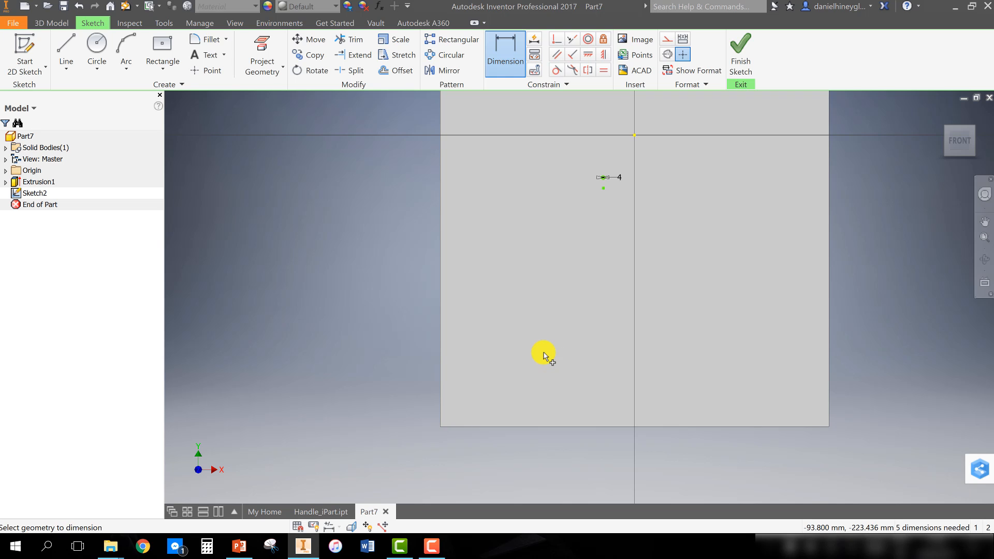
Dimension the lower circle's diameter and link it to the Dowel_Thickness parameter.
{"action": "scroll", "coordinate": [613, 182], "scroll_direction": "down", "scroll_amount": 5}
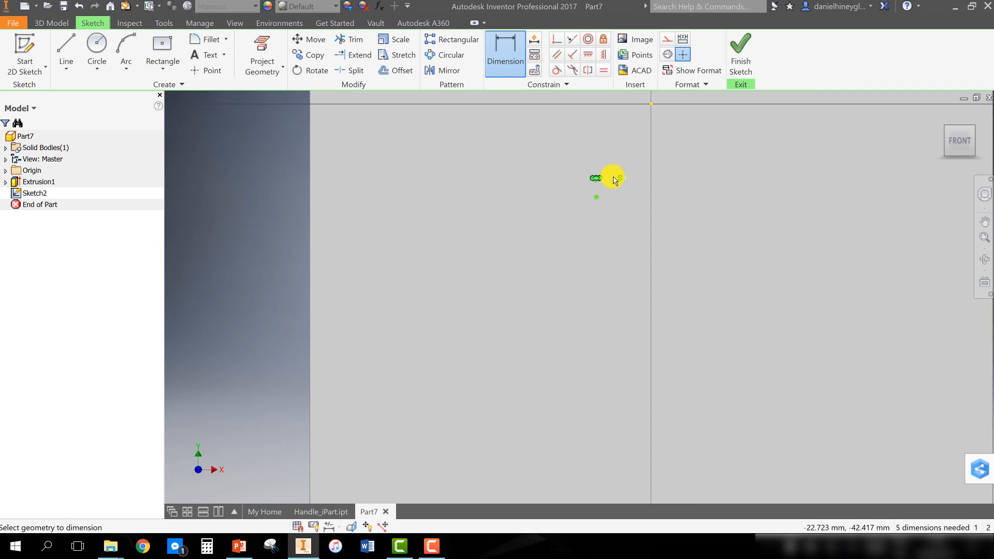
{"action": "scroll", "coordinate": [602, 189], "scroll_direction": "down", "scroll_amount": 3}
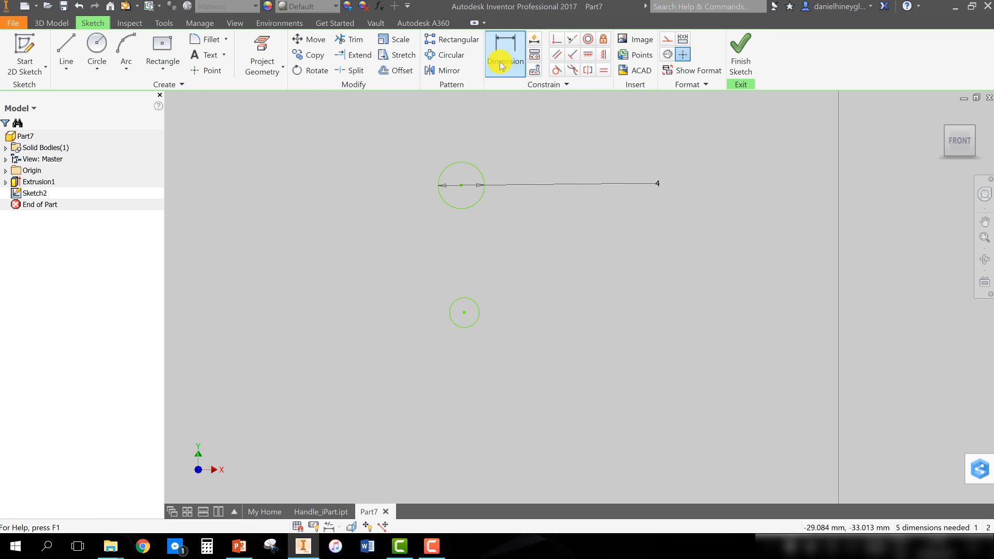
{"action": "left_click", "coordinate": [462, 300]}
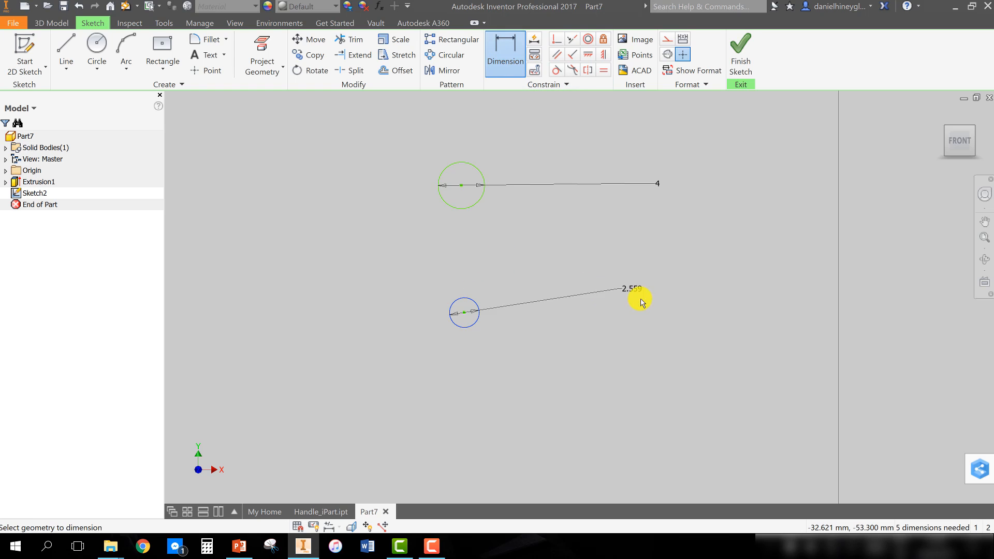
{"action": "left_click", "coordinate": [651, 321]}
{"action": "left_click", "coordinate": [679, 365]}
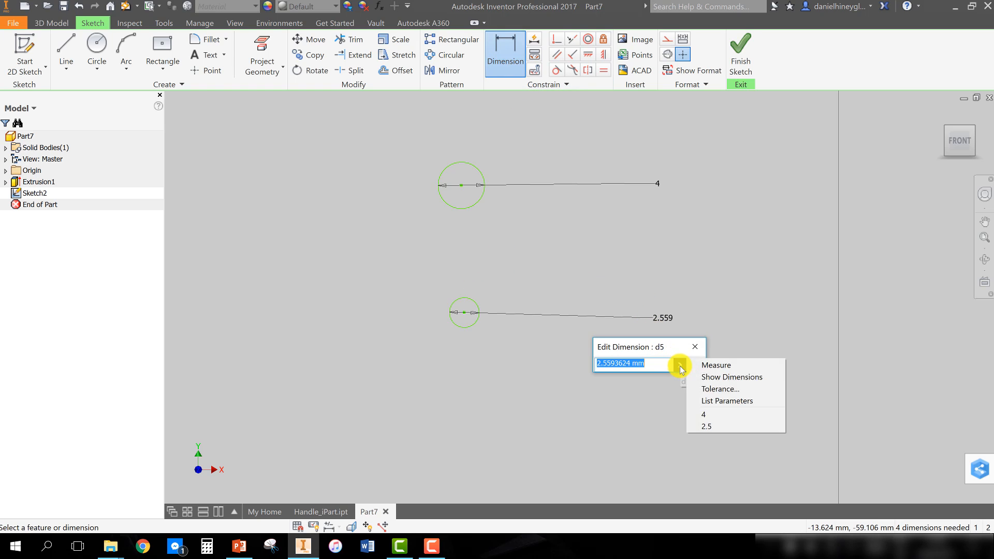
{"action": "left_click", "coordinate": [712, 401]}
{"action": "left_click", "coordinate": [639, 396]}
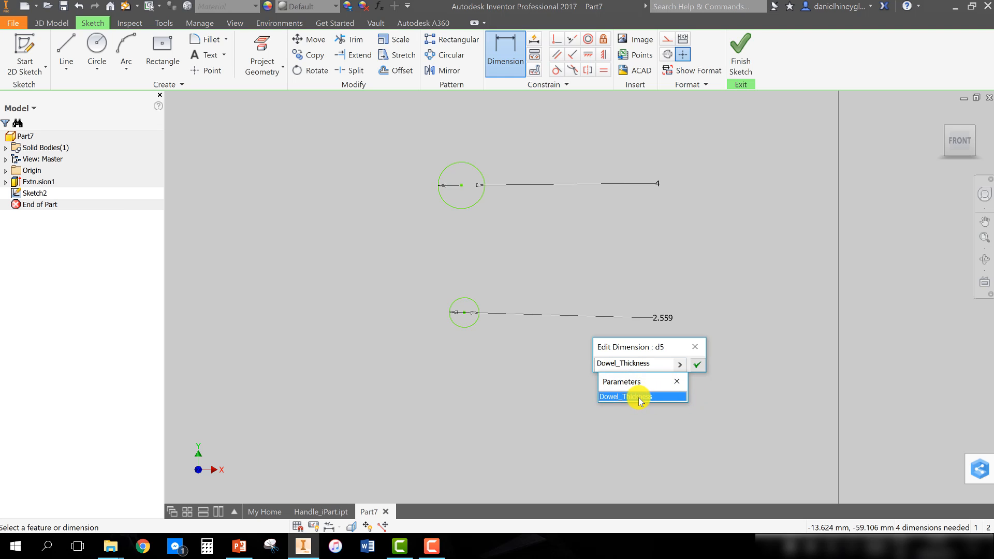
{"action": "left_click", "coordinate": [698, 366]}
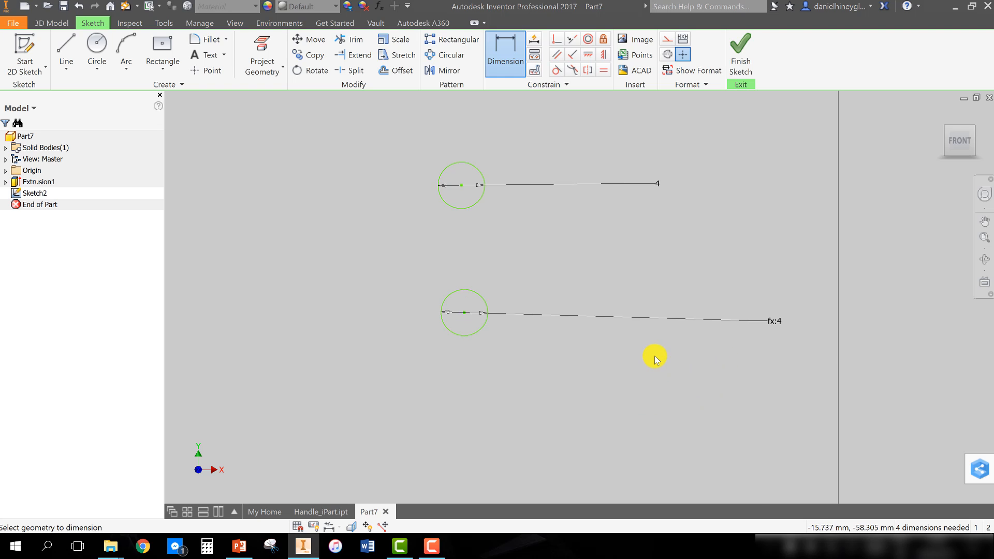
Dimension the lower circle's centre 50 mm above the panel's bottom edge.
{"action": "scroll", "coordinate": [654, 356], "scroll_direction": "down", "scroll_amount": 10}
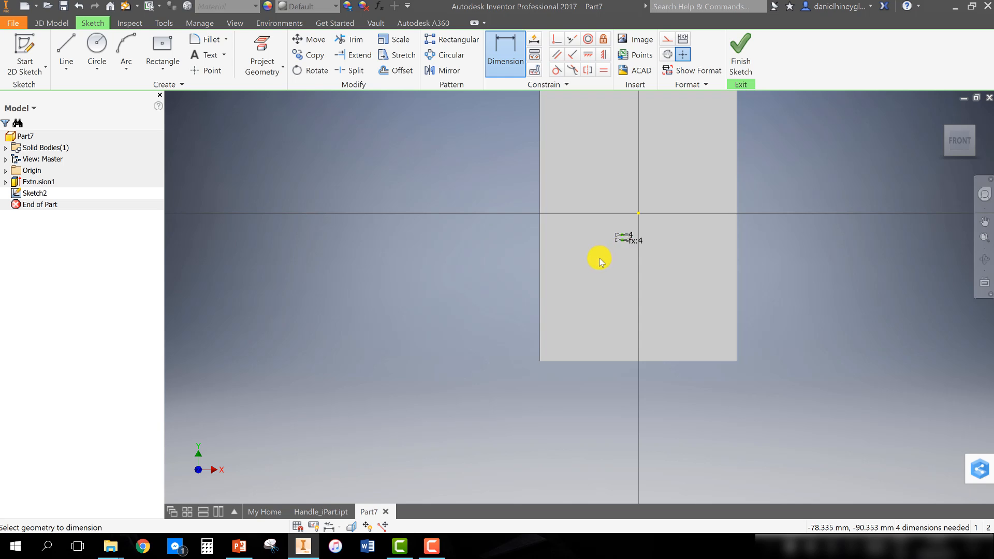
{"action": "middle_click_drag", "start_coordinate": [598, 258], "coordinate": [557, 228]}
{"action": "left_click", "coordinate": [495, 58]}
{"action": "scroll", "coordinate": [584, 209], "scroll_direction": "down", "scroll_amount": 5}
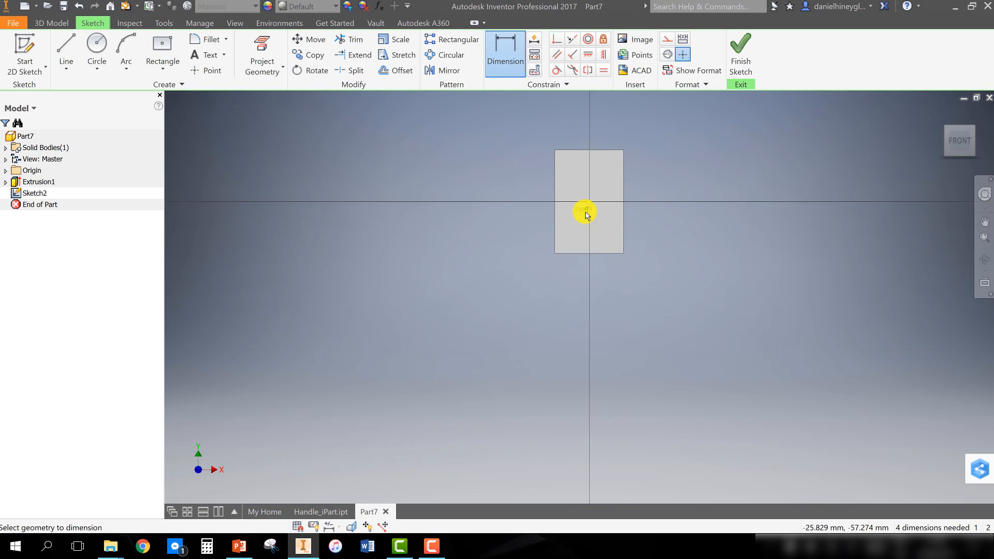
{"action": "scroll", "coordinate": [585, 212], "scroll_direction": "up", "scroll_amount": 7}
{"action": "scroll", "coordinate": [588, 204], "scroll_direction": "up", "scroll_amount": 8}
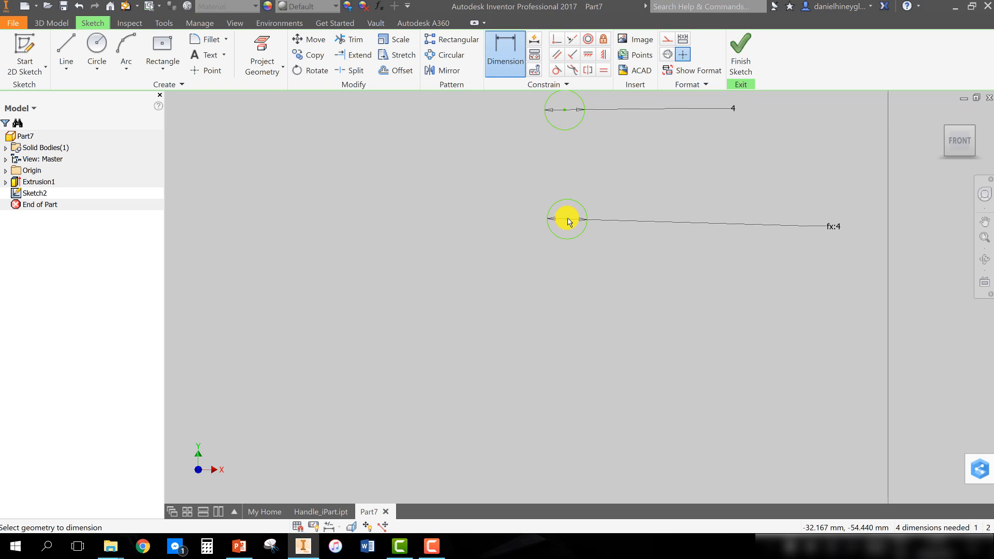
{"action": "scroll", "coordinate": [555, 310], "scroll_direction": "down", "scroll_amount": 8}
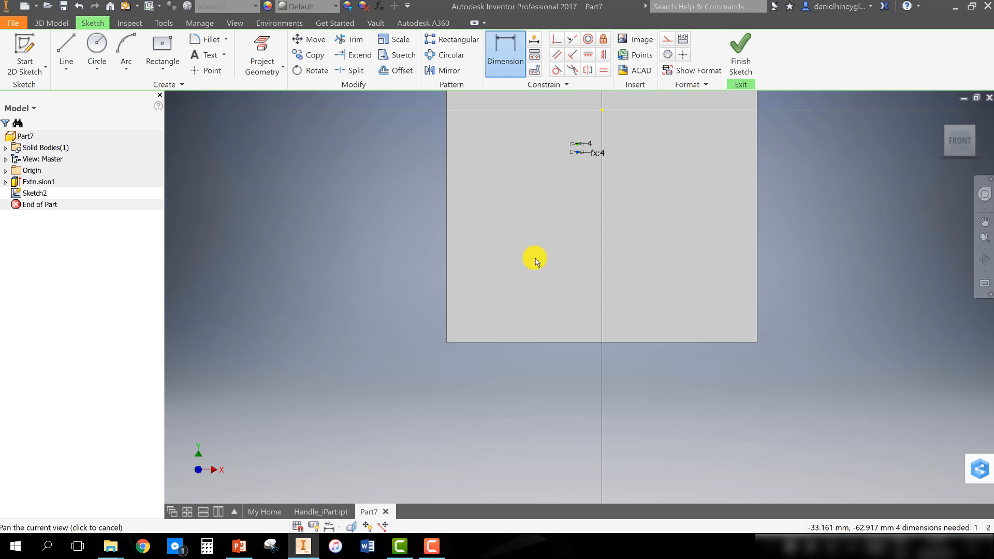
{"action": "left_click", "coordinate": [498, 337]}
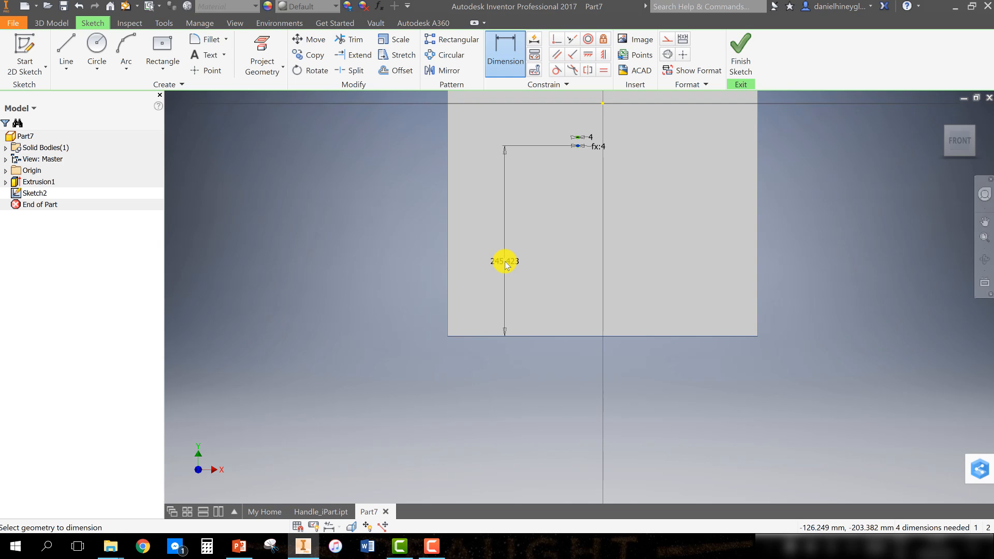
{"action": "left_click", "coordinate": [506, 265]}
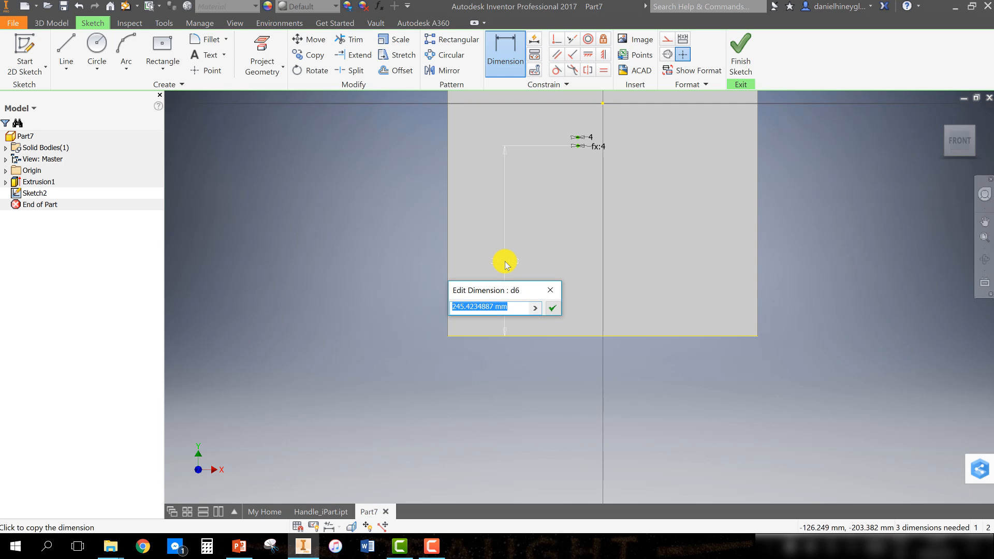
{"action": "type", "text": "50"}
{"action": "key", "text": "Return"}
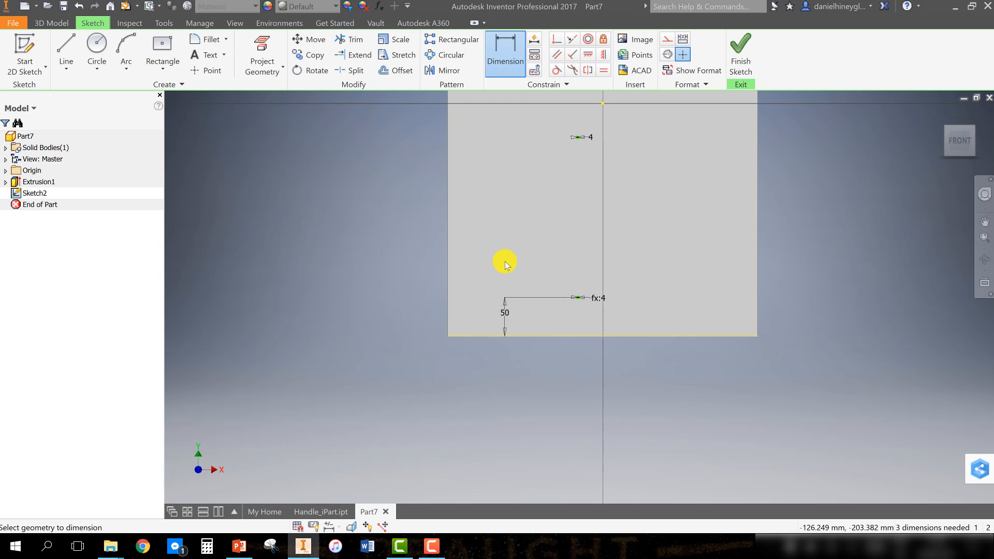
Dimension the lower circle's centre 50 mm from the panel's left edge.
{"action": "left_click", "coordinate": [578, 298]}
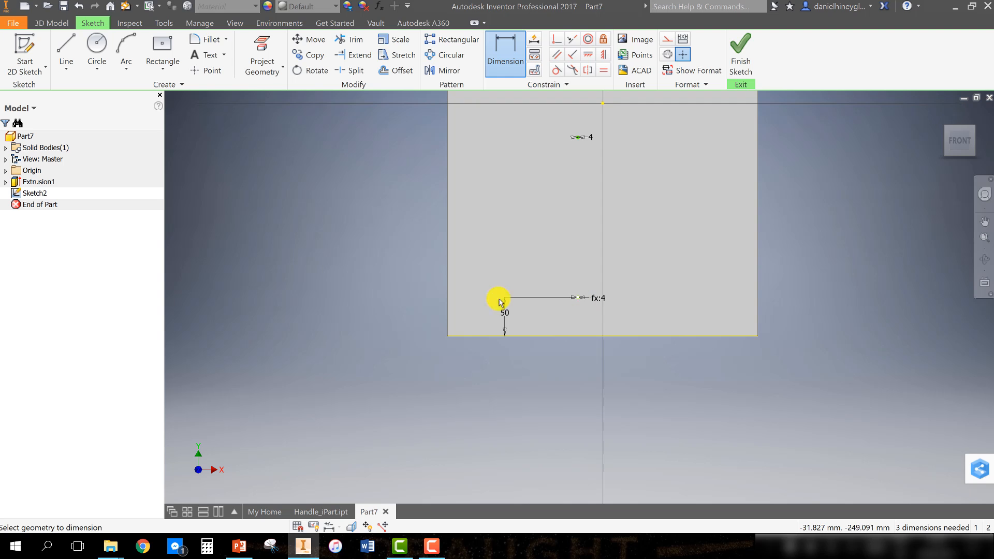
{"action": "left_click", "coordinate": [448, 288]}
{"action": "left_click", "coordinate": [476, 260]}
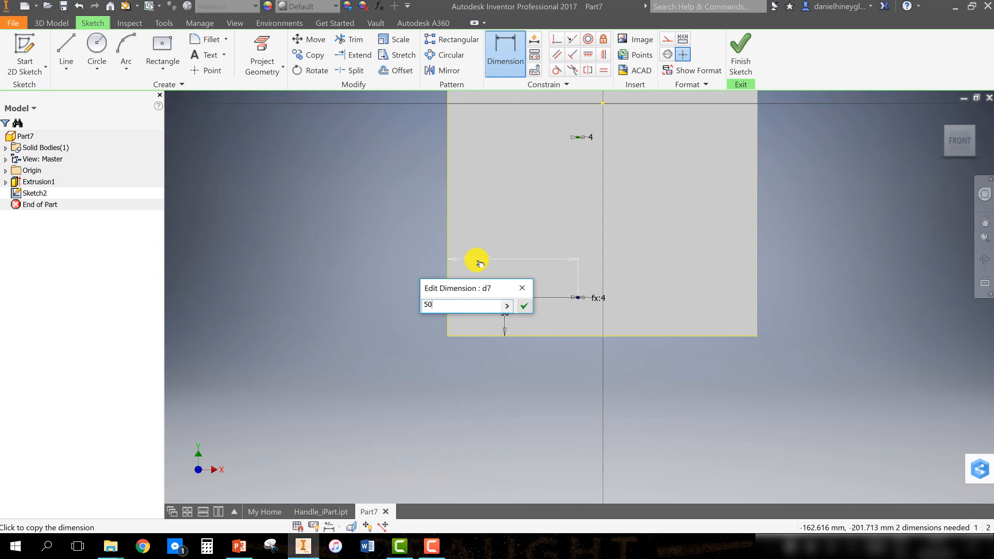
{"action": "key", "text": "Return"}
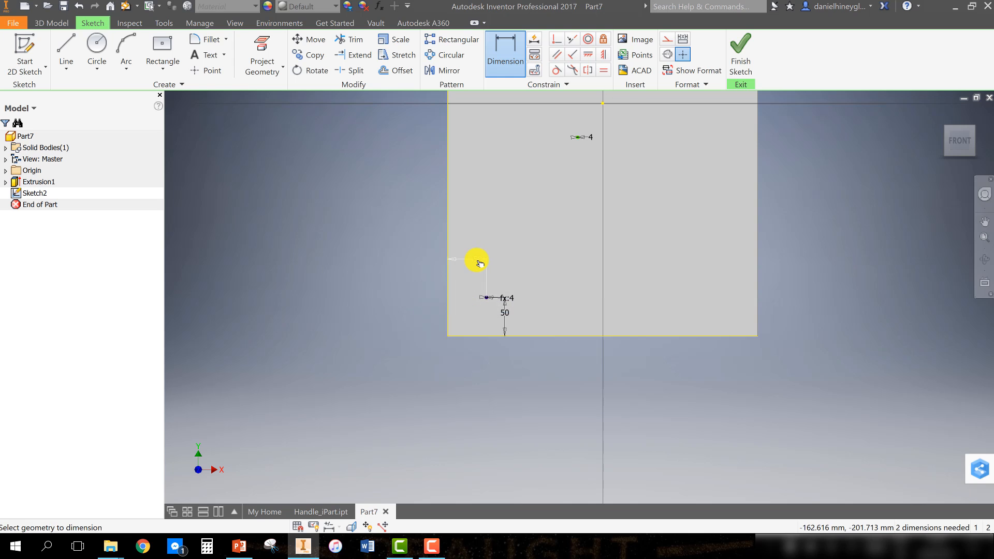
Set the vertical distance between the two circle centres to 100 mm.
{"action": "left_click", "coordinate": [578, 138]}
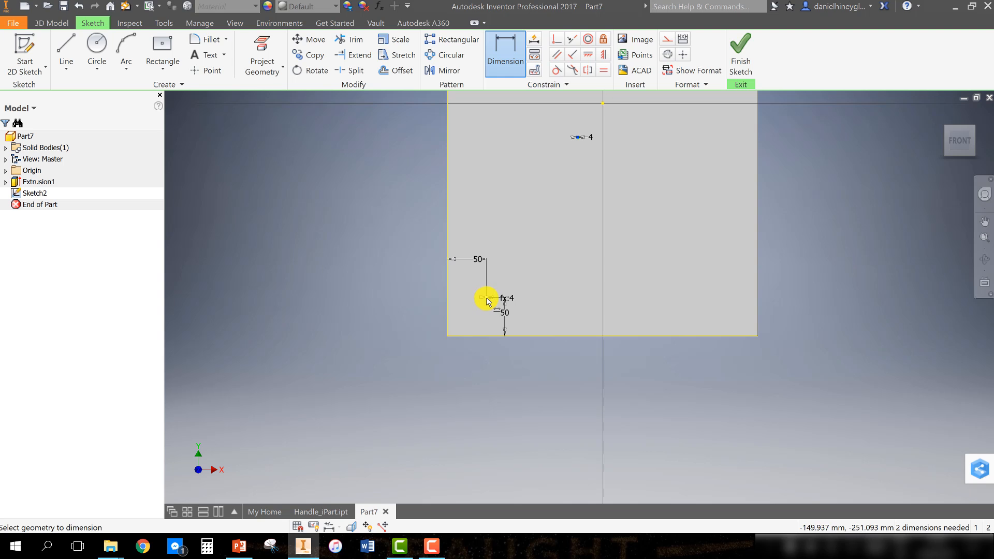
{"action": "left_click", "coordinate": [487, 298]}
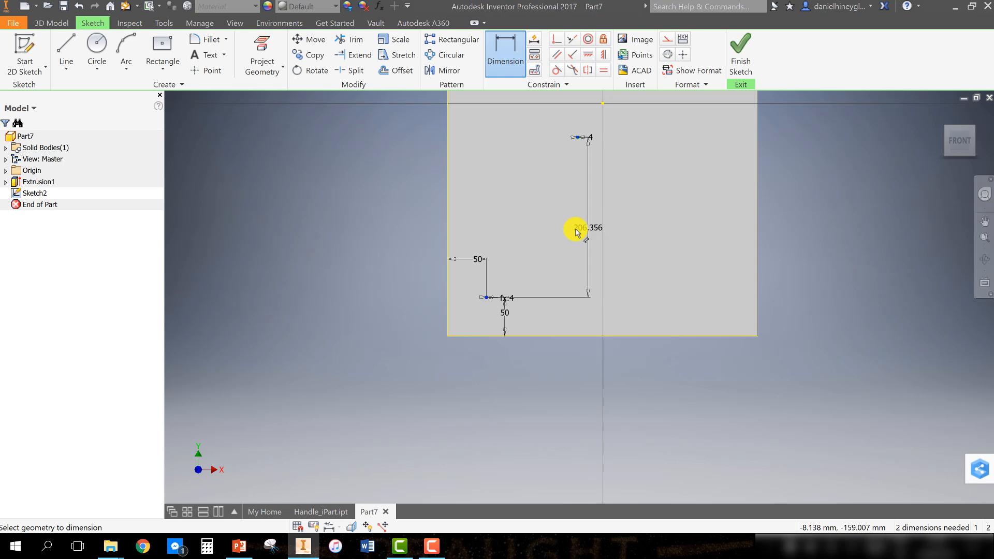
{"action": "left_click", "coordinate": [589, 231]}
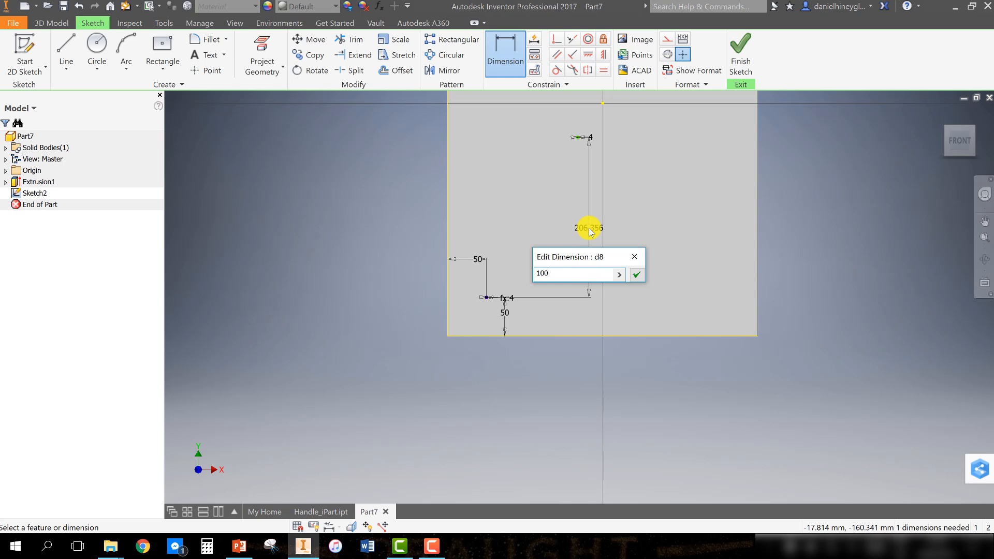
{"action": "type", "text": "100"}
{"action": "key", "text": "Return"}
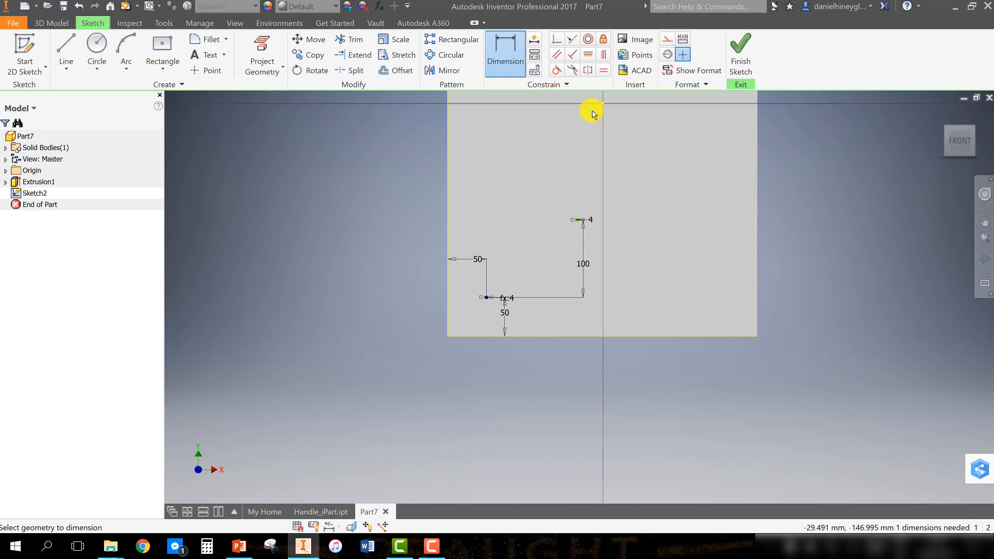
Apply a vertical constraint between the two circle centres and finish the sketch.
{"action": "left_click", "coordinate": [604, 55]}
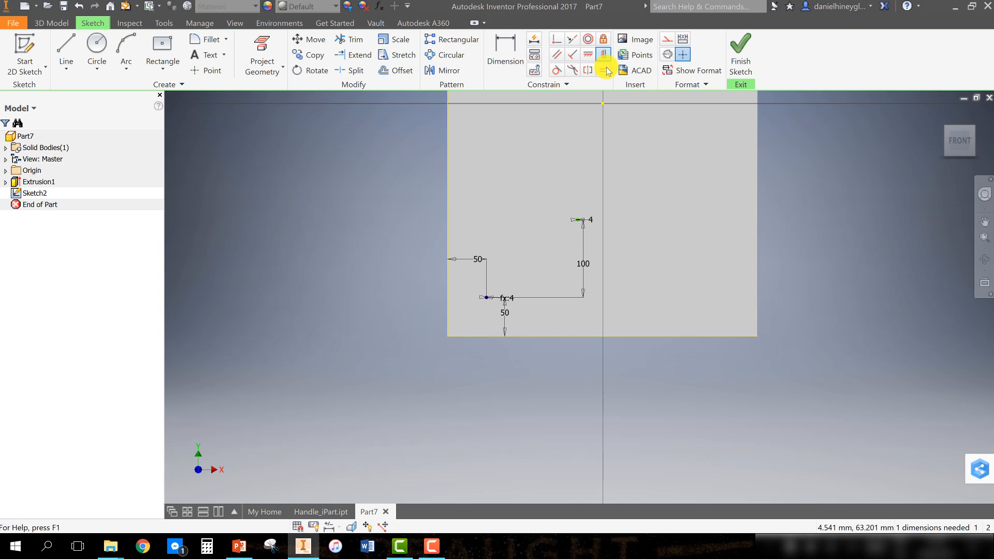
{"action": "left_click", "coordinate": [577, 221]}
{"action": "scroll", "coordinate": [487, 298], "scroll_direction": "up", "scroll_amount": 2}
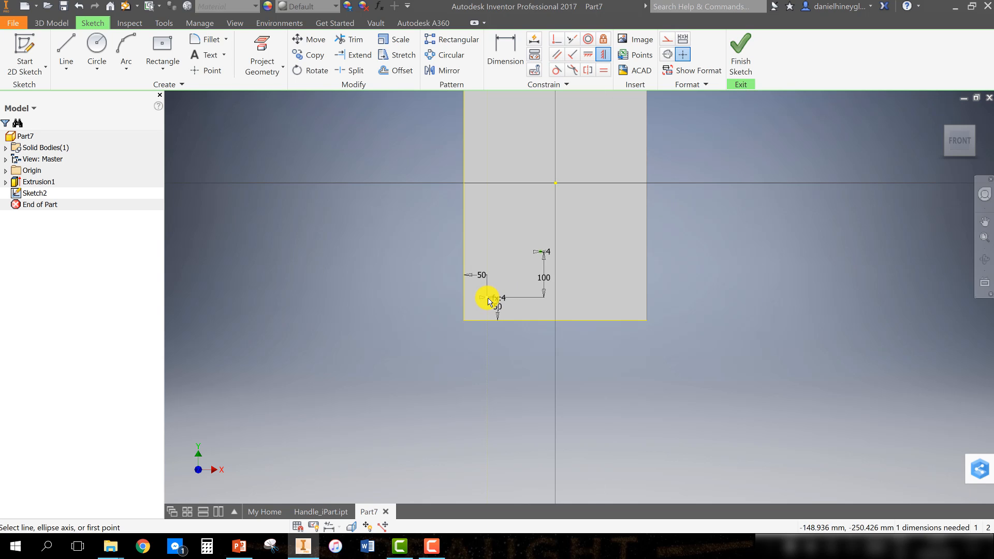
{"action": "scroll", "coordinate": [487, 298], "scroll_direction": "down", "scroll_amount": 8}
{"action": "middle_click_drag", "start_coordinate": [673, 232], "coordinate": [541, 322]}
{"action": "scroll", "coordinate": [540, 325], "scroll_direction": "up", "scroll_amount": 3}
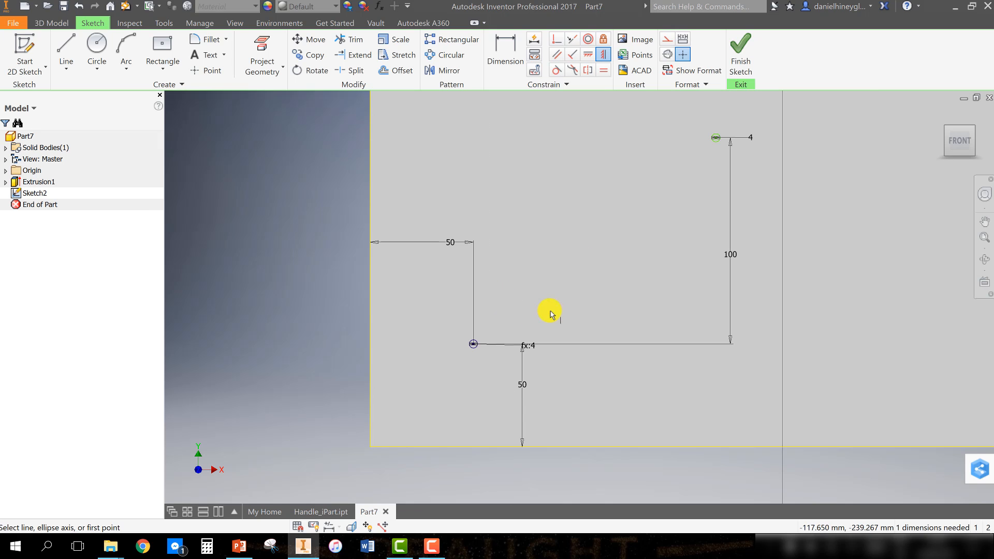
{"action": "scroll", "coordinate": [595, 276], "scroll_direction": "down", "scroll_amount": 2}
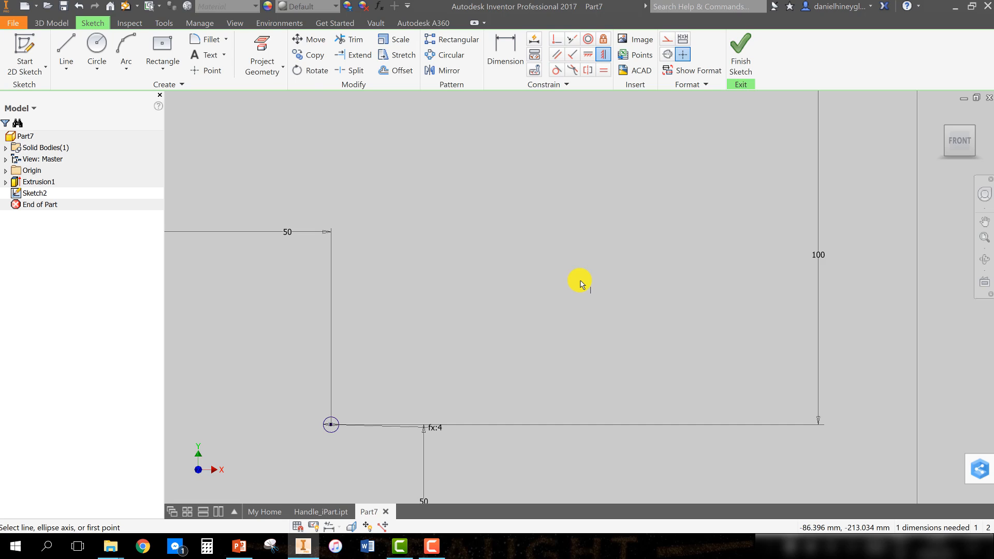
{"action": "scroll", "coordinate": [580, 284], "scroll_direction": "up", "scroll_amount": 2}
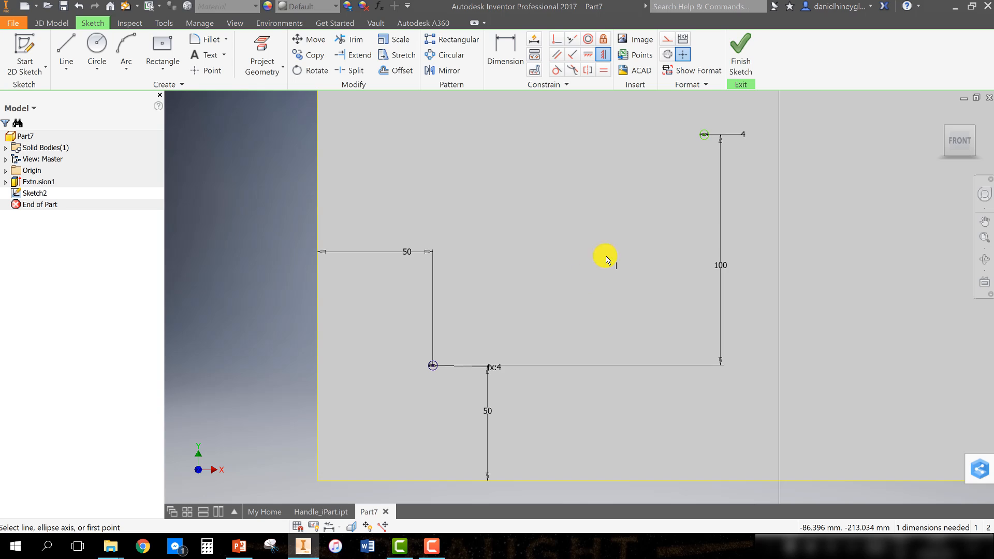
{"action": "left_click", "coordinate": [433, 367]}
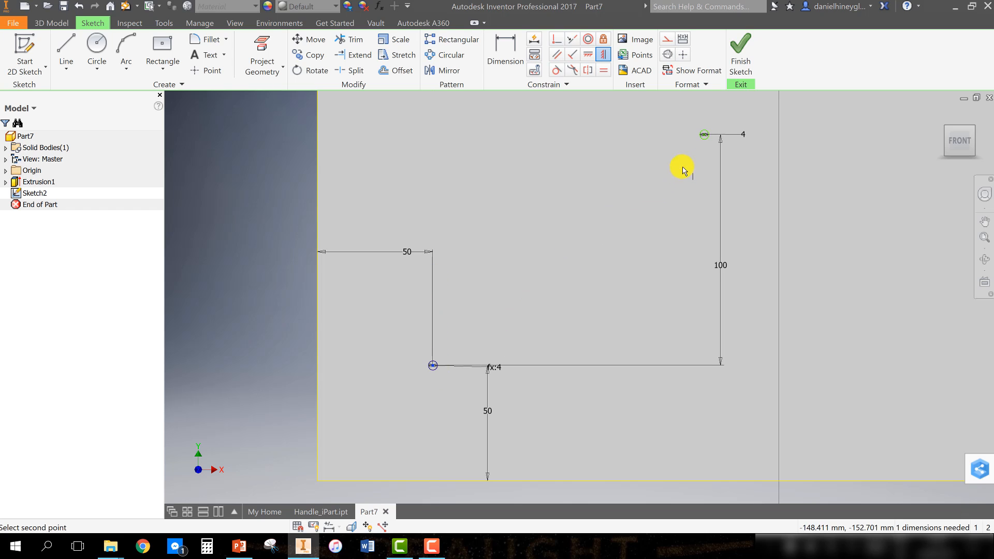
{"action": "left_click", "coordinate": [703, 136]}
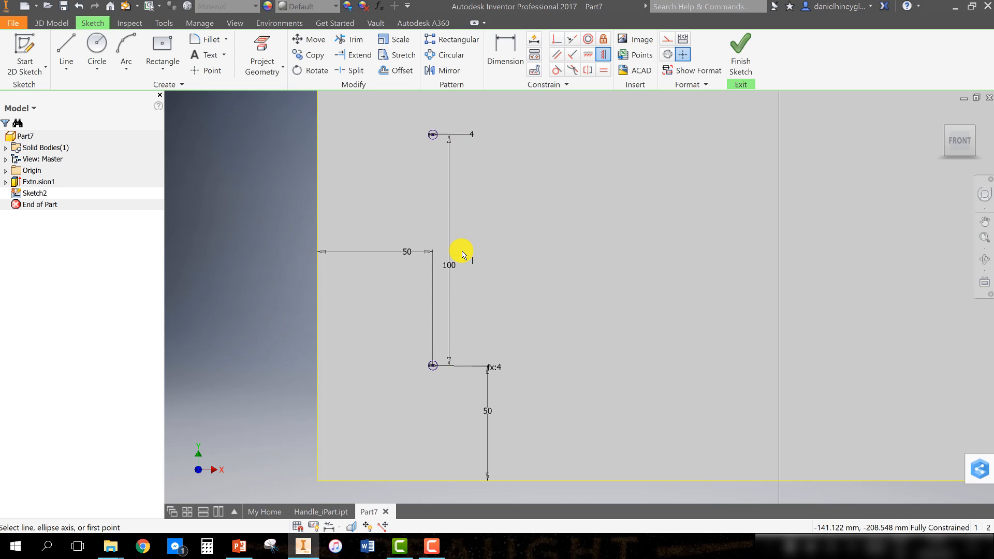
{"action": "mouse_move", "coordinate": [563, 278]}
{"action": "middle_mouse_down"}
{"action": "mouse_move", "coordinate": [644, 267]}
{"action": "mouse_move", "coordinate": [541, 324]}
{"action": "middle_mouse_up"}
{"action": "scroll", "coordinate": [644, 267], "scroll_direction": "up", "scroll_amount": 4}
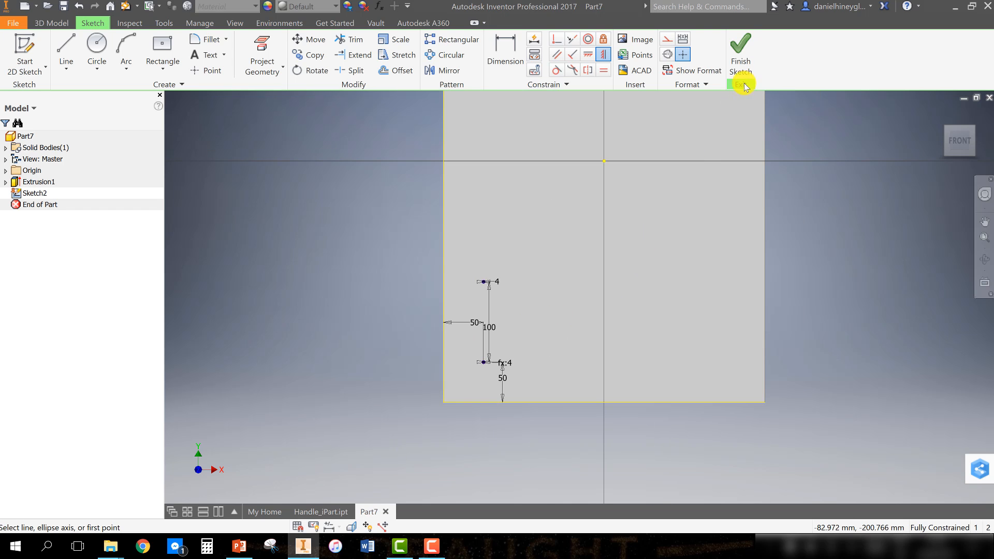
{"action": "left_click", "coordinate": [742, 68]}
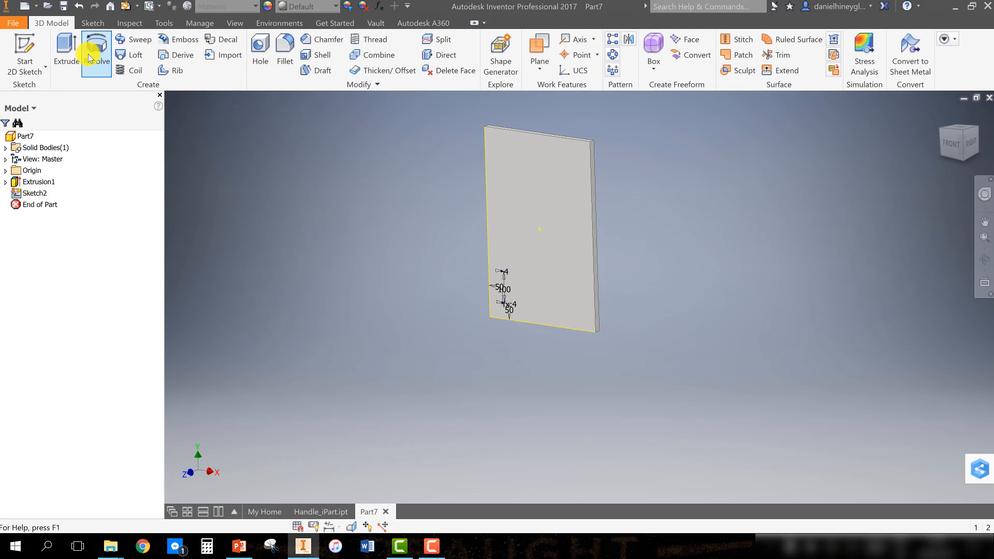
Extrude both dowel circles 4 mm into the panel as a cut.
{"action": "left_click", "coordinate": [66, 51]}
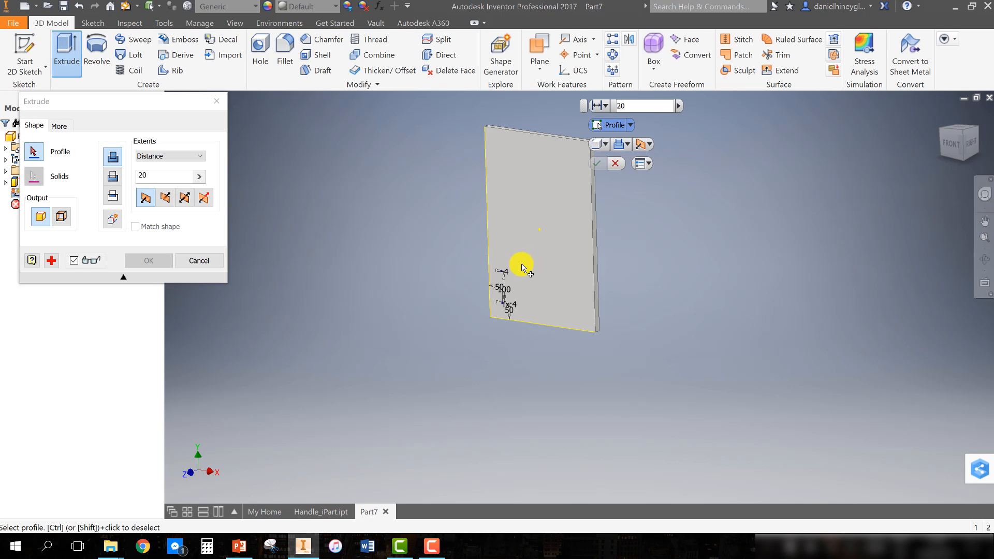
{"action": "scroll", "coordinate": [522, 268], "scroll_direction": "up", "scroll_amount": 3}
{"action": "scroll", "coordinate": [507, 256], "scroll_direction": "down", "scroll_amount": 7}
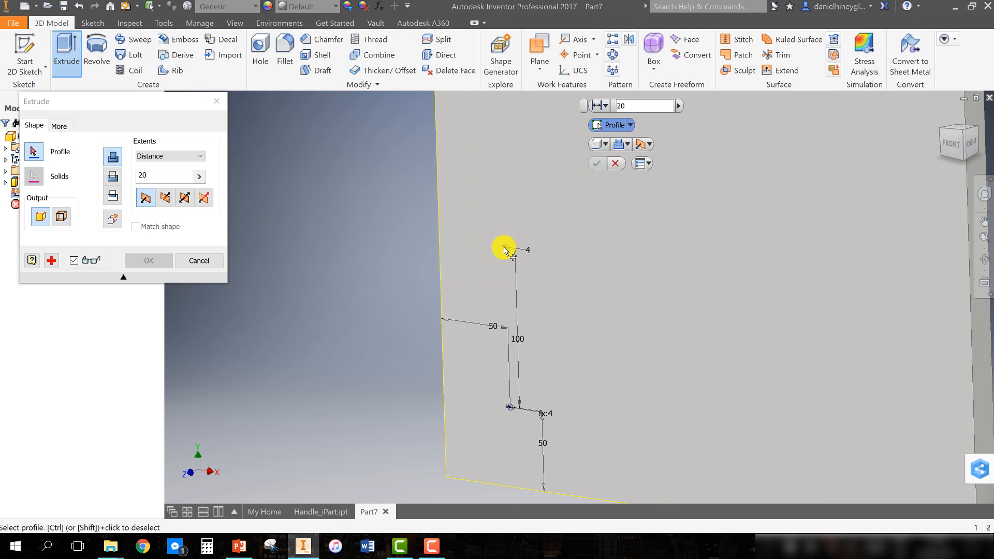
{"action": "scroll", "coordinate": [505, 251], "scroll_direction": "down", "scroll_amount": 2}
{"action": "left_click", "coordinate": [510, 241]}
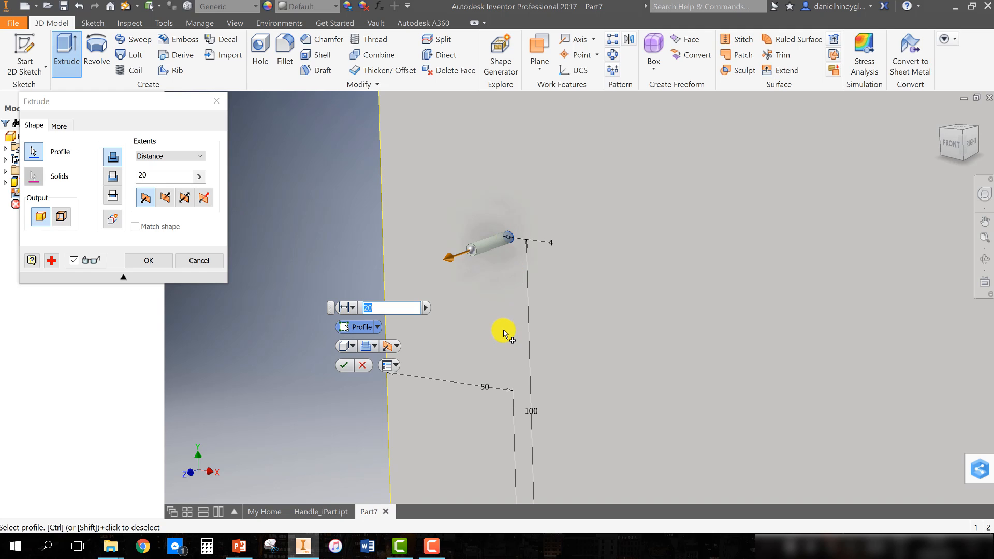
{"action": "middle_click_drag", "start_coordinate": [505, 332], "coordinate": [523, 133]}
{"action": "left_click", "coordinate": [537, 344]}
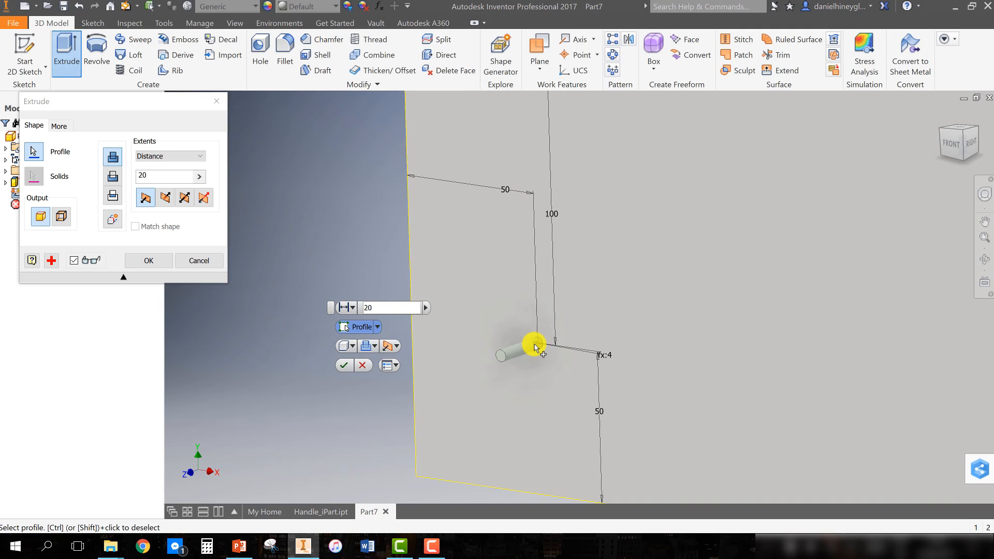
{"action": "left_click", "coordinate": [164, 197]}
{"action": "left_click", "coordinate": [153, 179]}
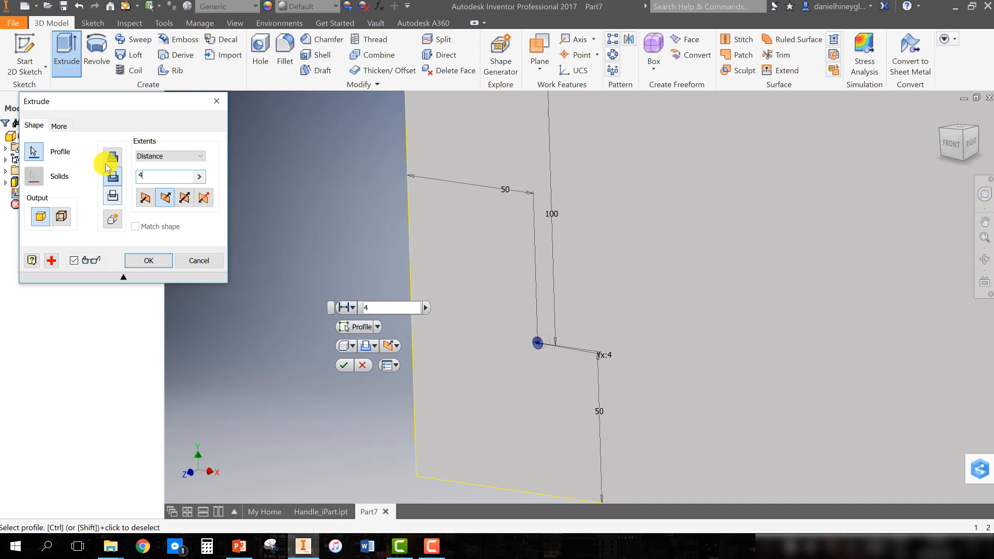
{"action": "left_click", "coordinate": [149, 260]}
Save the panel part as Door_iMate in the Major Project Tutorials folder.
{"action": "middle_click_drag", "start_coordinate": [462, 329], "coordinate": [404, 430]}
{"action": "scroll", "coordinate": [409, 421], "scroll_direction": "down", "scroll_amount": 6}
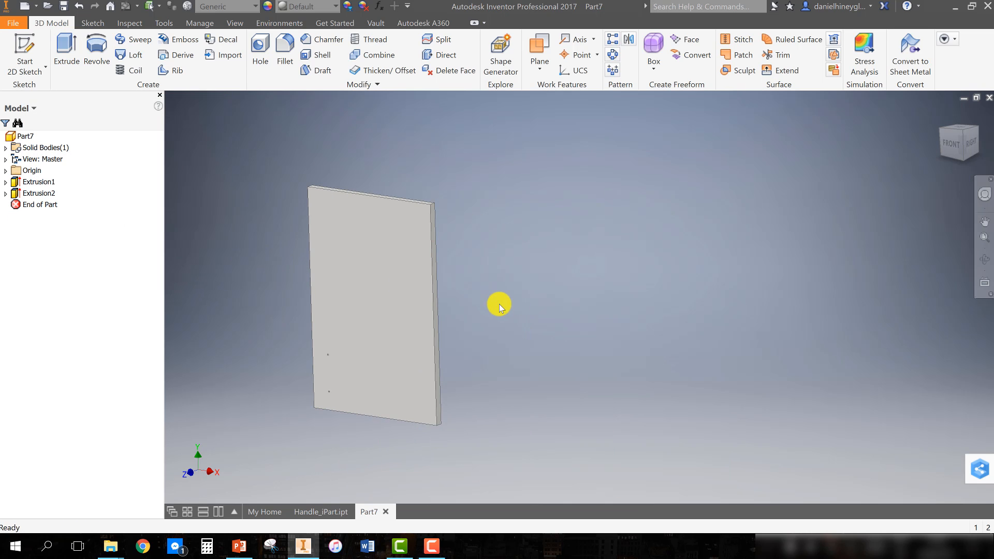
{"action": "middle_click_drag", "start_coordinate": [499, 303], "coordinate": [580, 313]}
{"action": "left_click", "coordinate": [64, 9]}
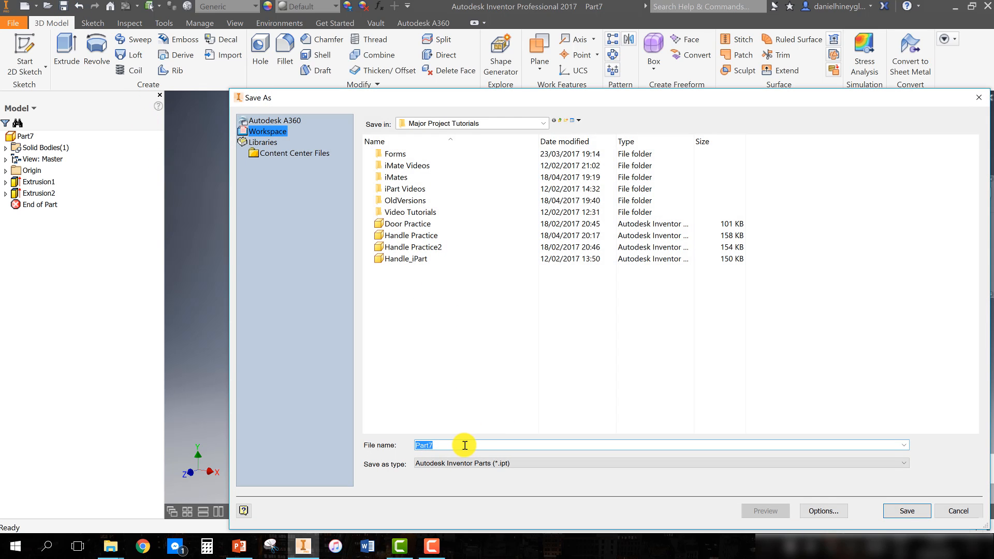
{"action": "type", "text": "Door"}
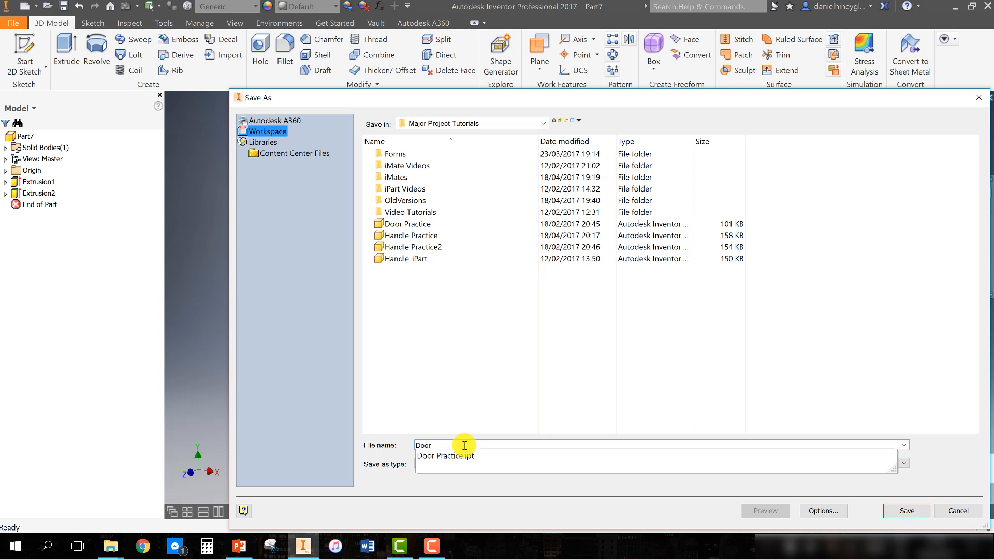
{"action": "type", "text": "_iMate"}
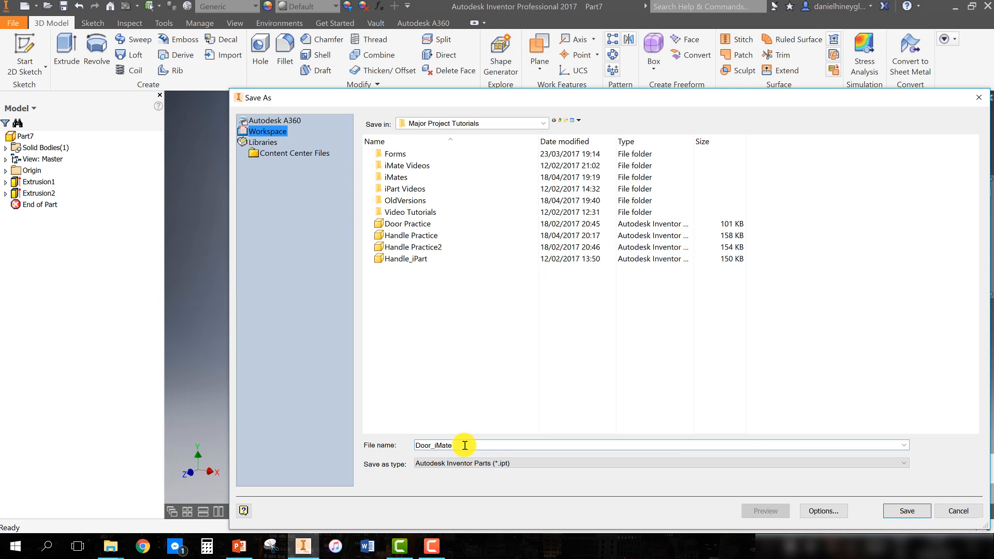
{"action": "left_click", "coordinate": [907, 511]}
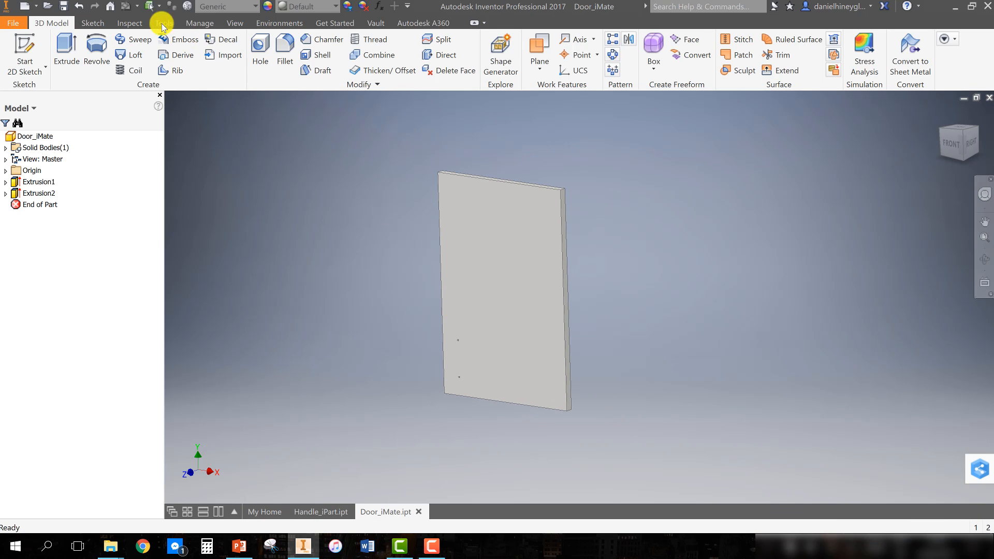
Create a new assembly from the Standard.iam template.
{"action": "left_click", "coordinate": [23, 9]}
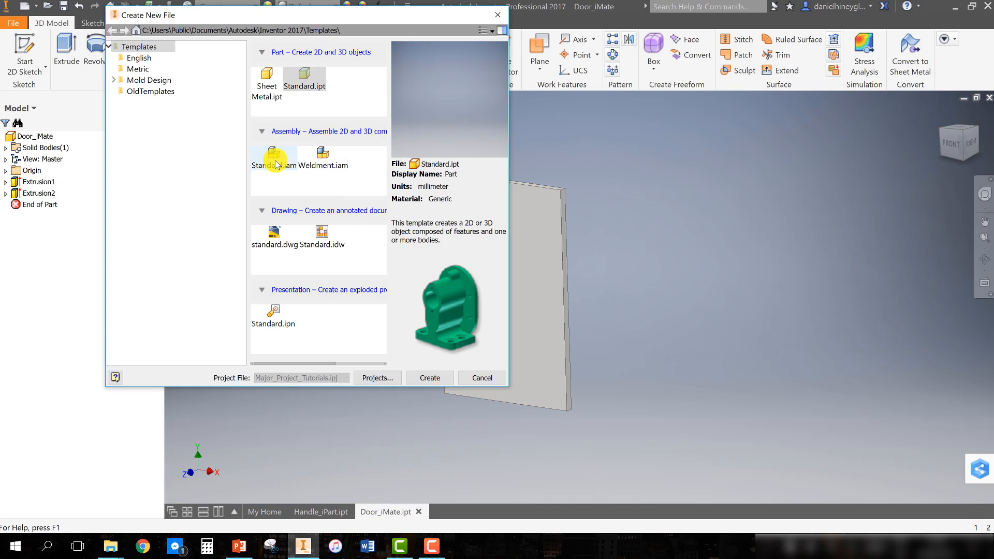
{"action": "left_click", "coordinate": [275, 164]}
{"action": "left_click", "coordinate": [422, 377]}
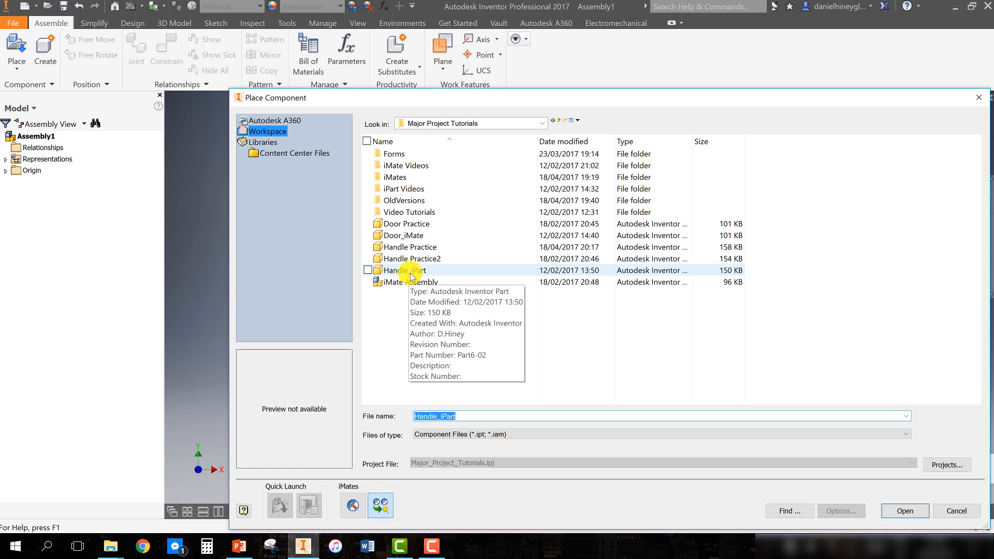
Place a single Door_iMate component in the assembly with the interactive iMate placement option enabled.
{"action": "left_click", "coordinate": [417, 236]}
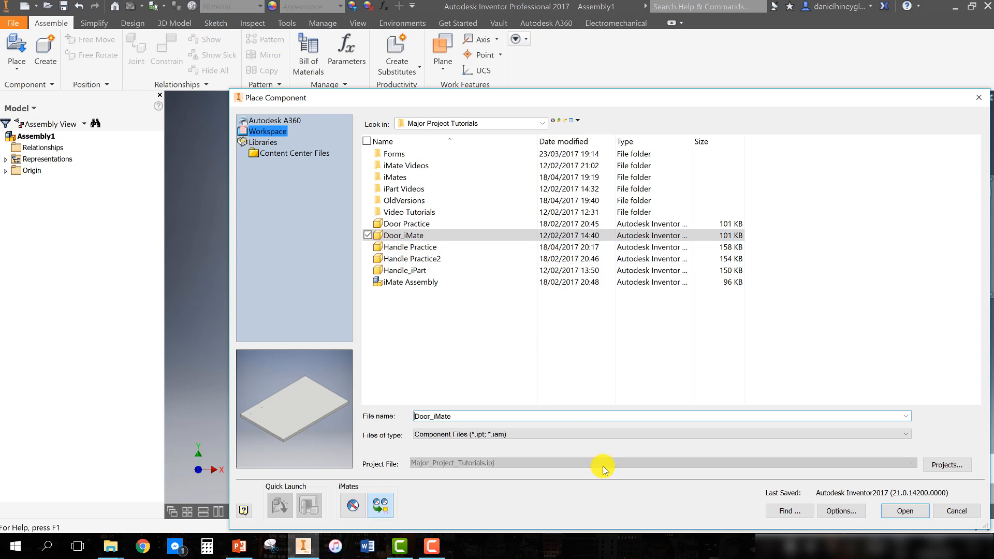
{"action": "left_click", "coordinate": [352, 507]}
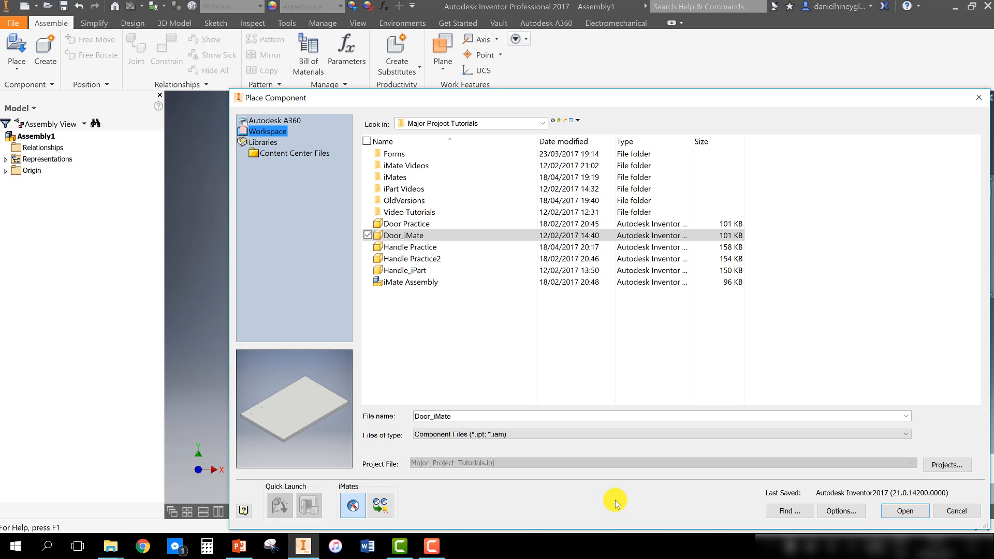
{"action": "left_click", "coordinate": [905, 512]}
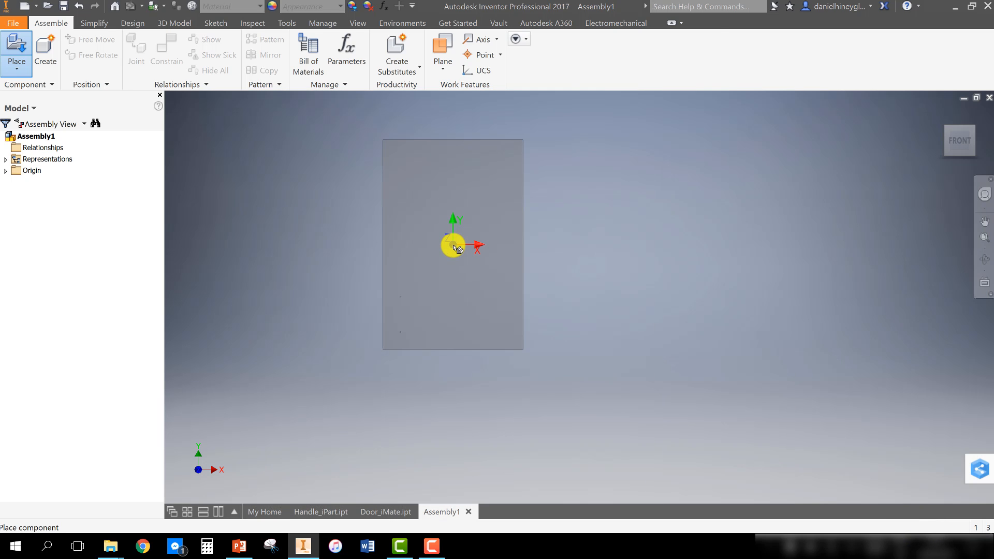
{"action": "left_click", "coordinate": [433, 277]}
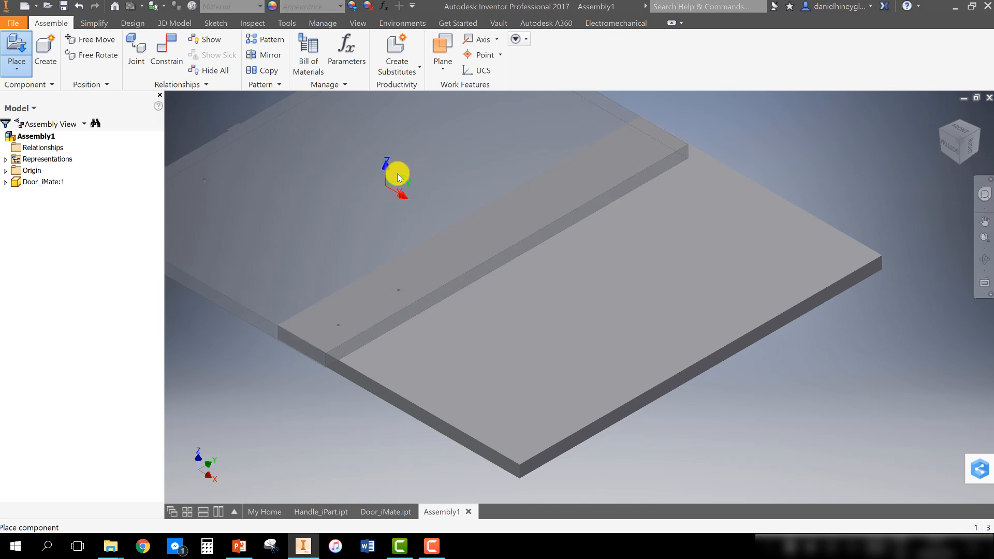
{"action": "key", "text": "Escape"}
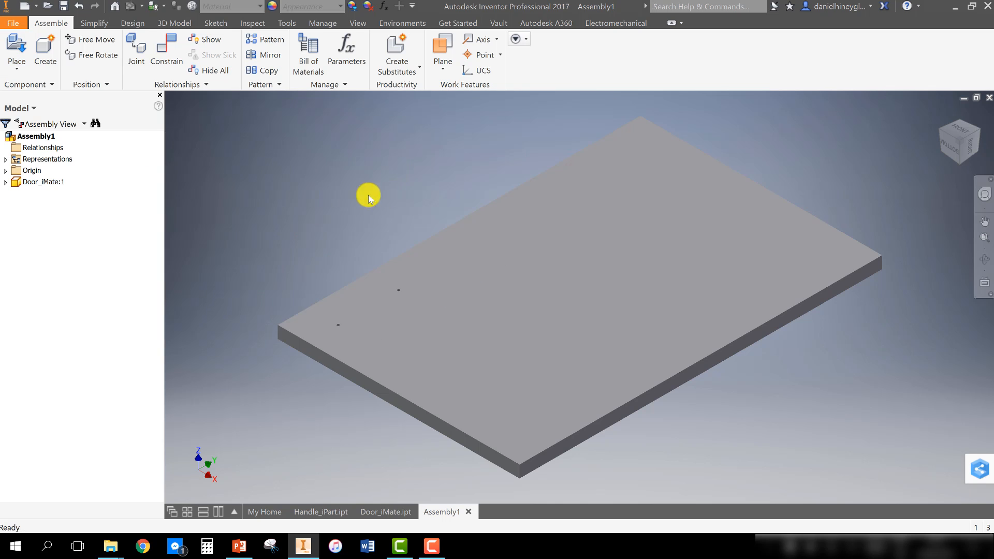
Place the circular member of Handle_iPart beside the door with interactive iMate placement, saving Circle_Handle.ipt and its dependents.
{"action": "left_click", "coordinate": [28, 39]}
{"action": "left_click", "coordinate": [418, 270]}
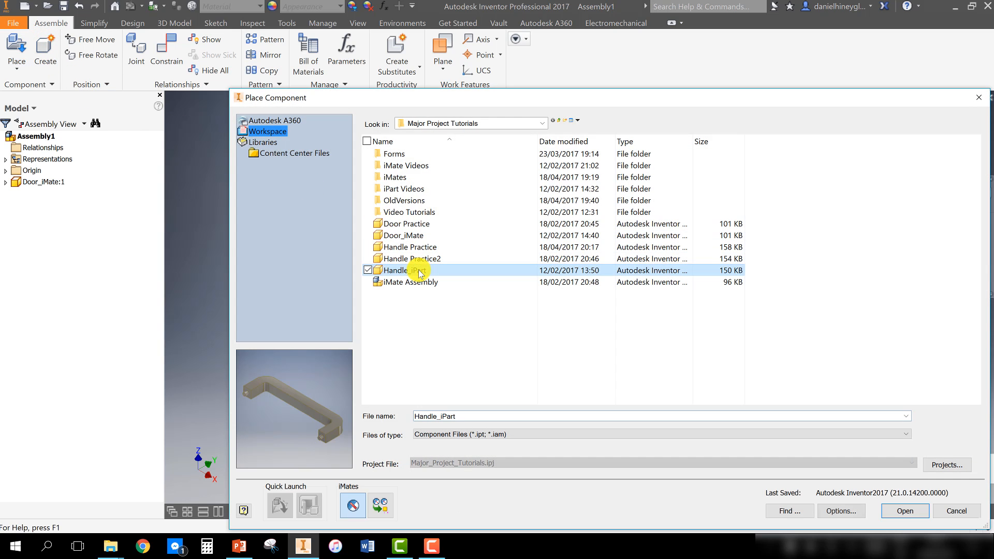
{"action": "left_click", "coordinate": [355, 506]}
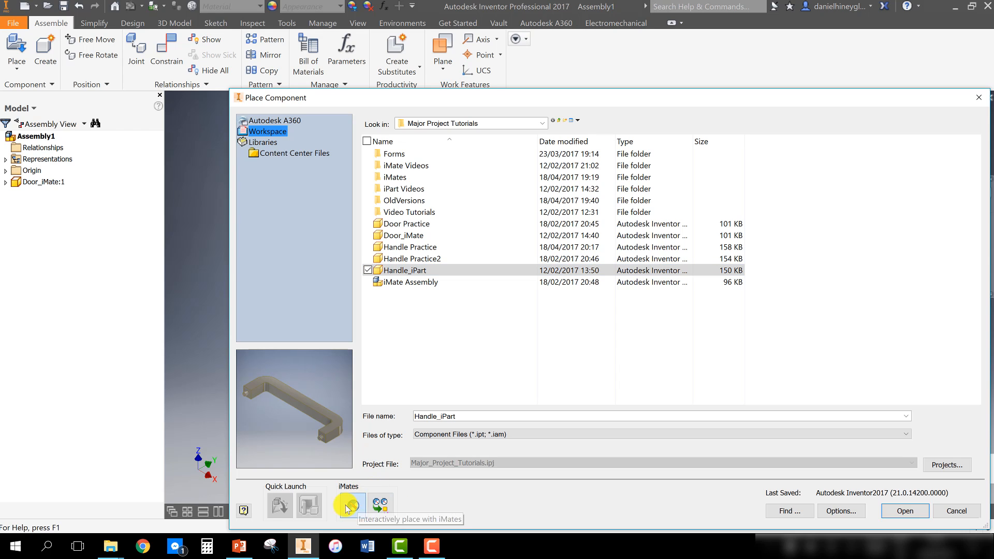
{"action": "left_click", "coordinate": [905, 512]}
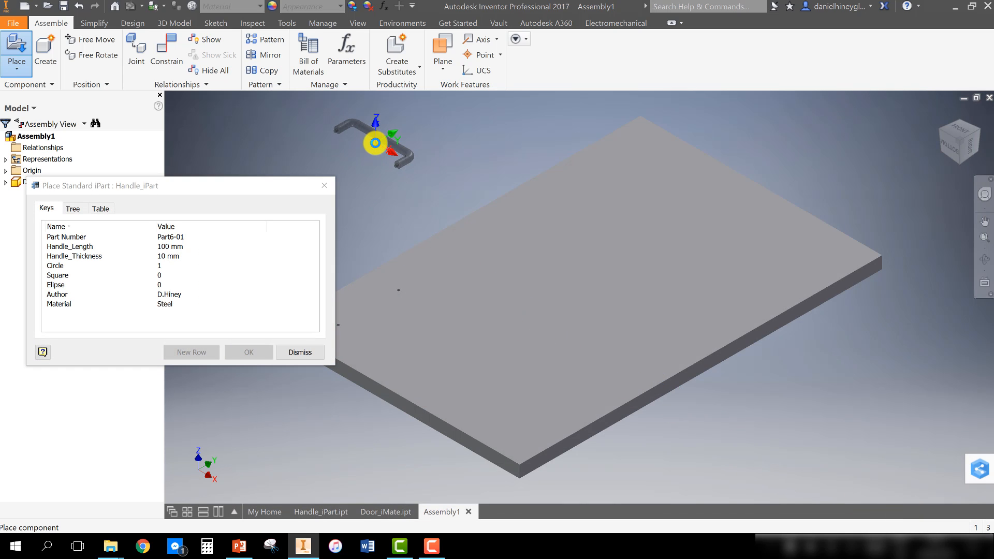
{"action": "left_click", "coordinate": [378, 142]}
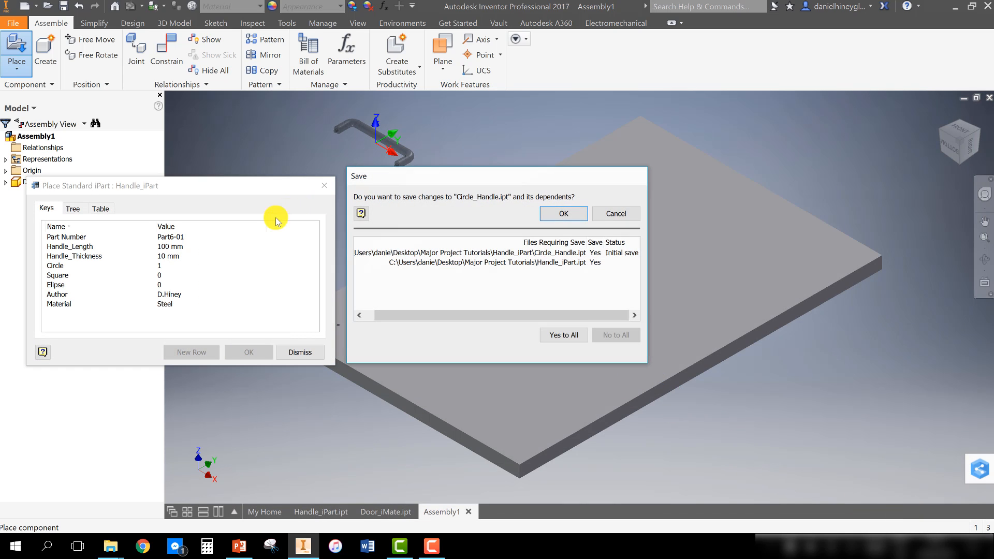
{"action": "left_click", "coordinate": [565, 215]}
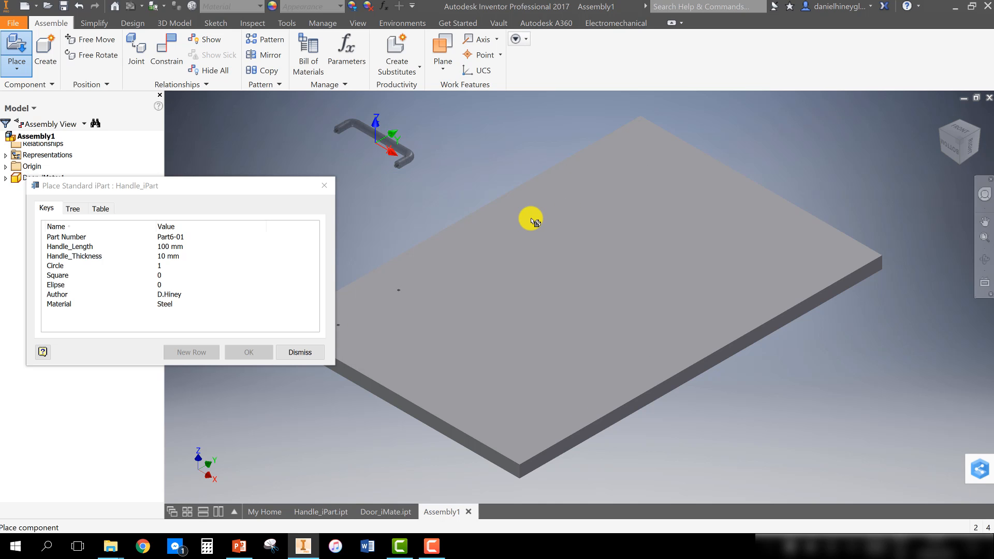
Place one Elpitical_Hanlde member and one Square_Handle member of Handle_iPart in free space beside the door, then finish placing.
{"action": "left_click", "coordinate": [100, 207]}
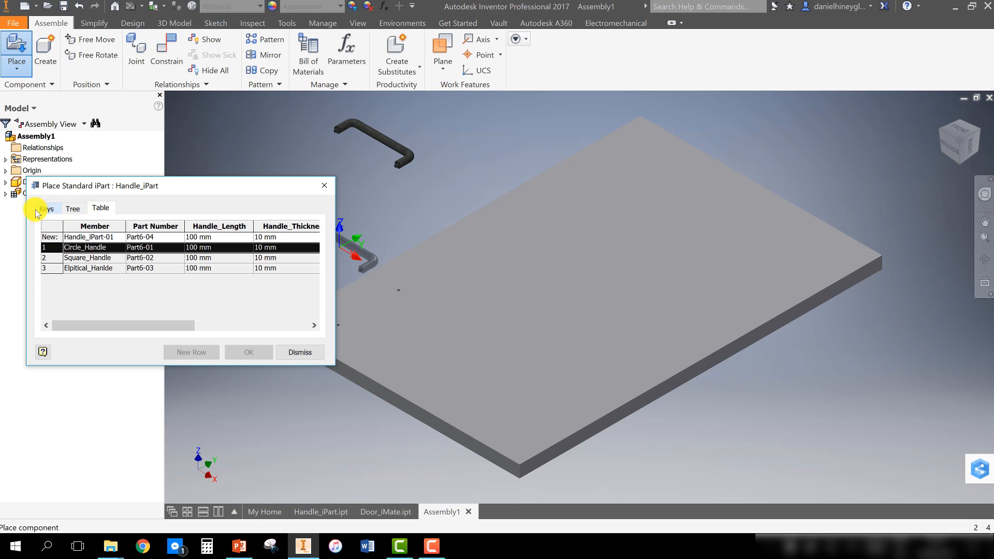
{"action": "left_click", "coordinate": [93, 258]}
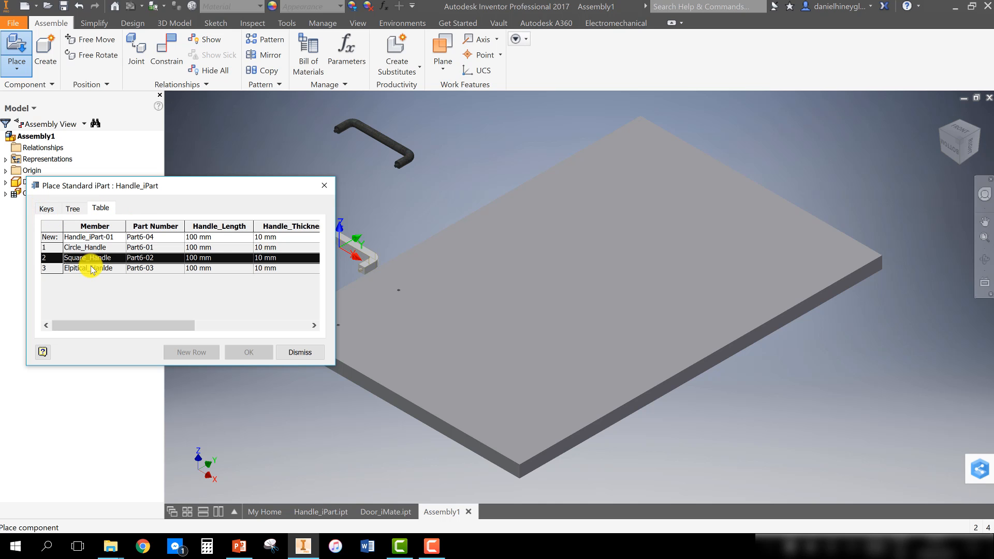
{"action": "left_click", "coordinate": [93, 269]}
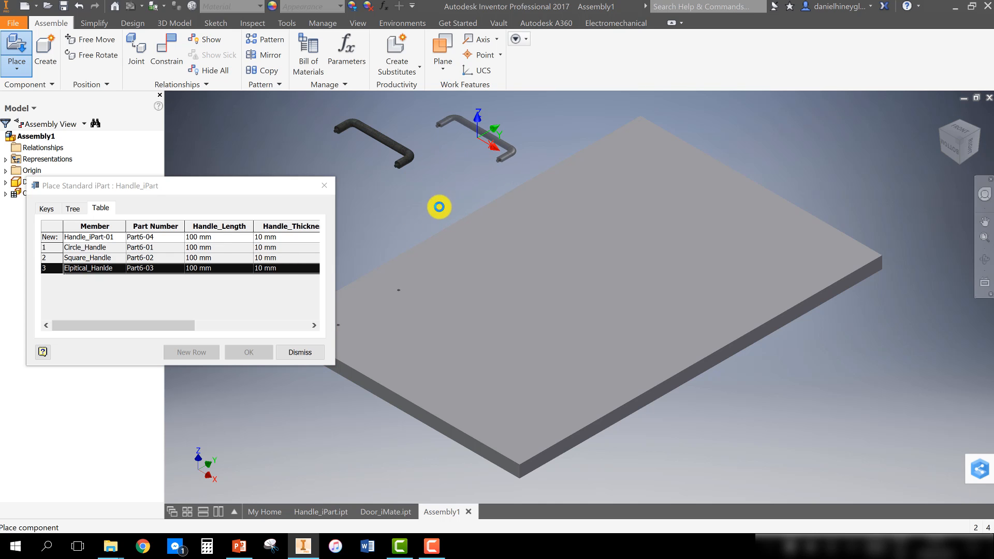
{"action": "left_click", "coordinate": [116, 258]}
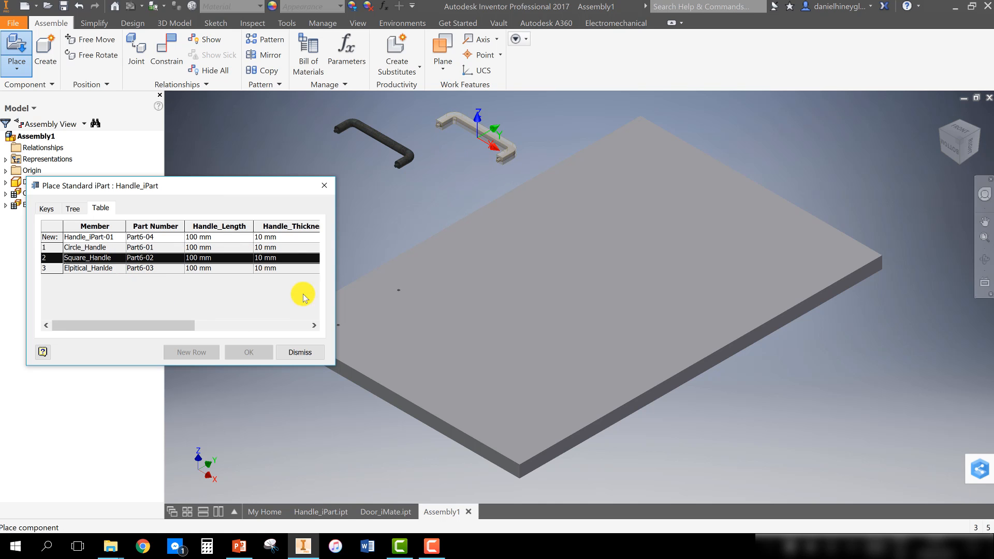
{"action": "left_click", "coordinate": [374, 206]}
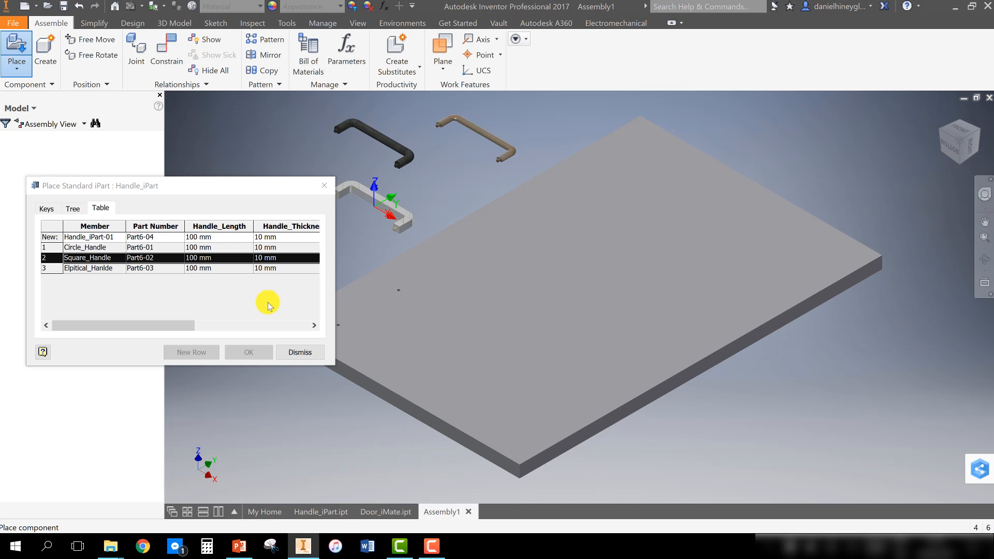
{"action": "left_click", "coordinate": [298, 352]}
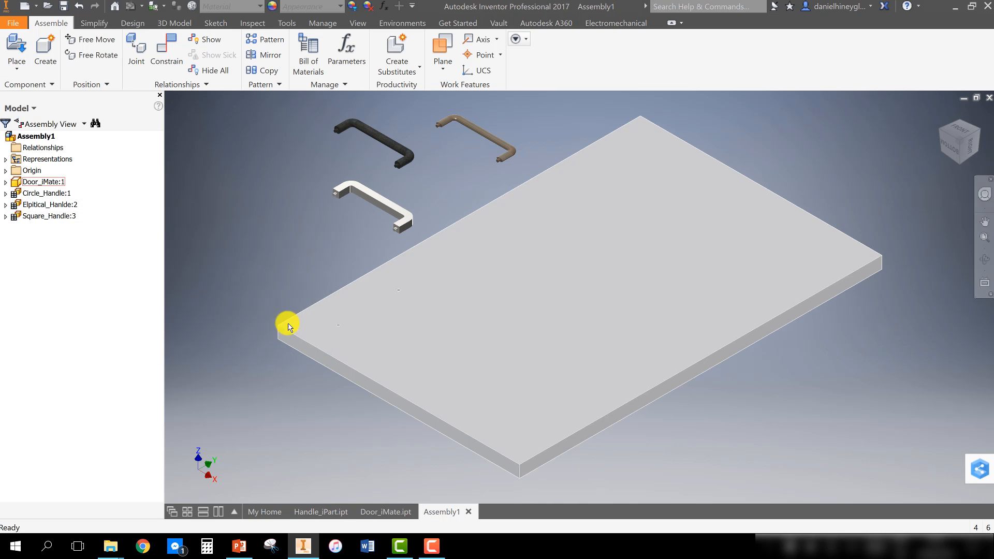
Line up the three loose handles in a row beside the door, with the square handle outermost, before the circular and elliptical ones.
{"action": "left_click_drag", "start_coordinate": [366, 194], "coordinate": [242, 152]}
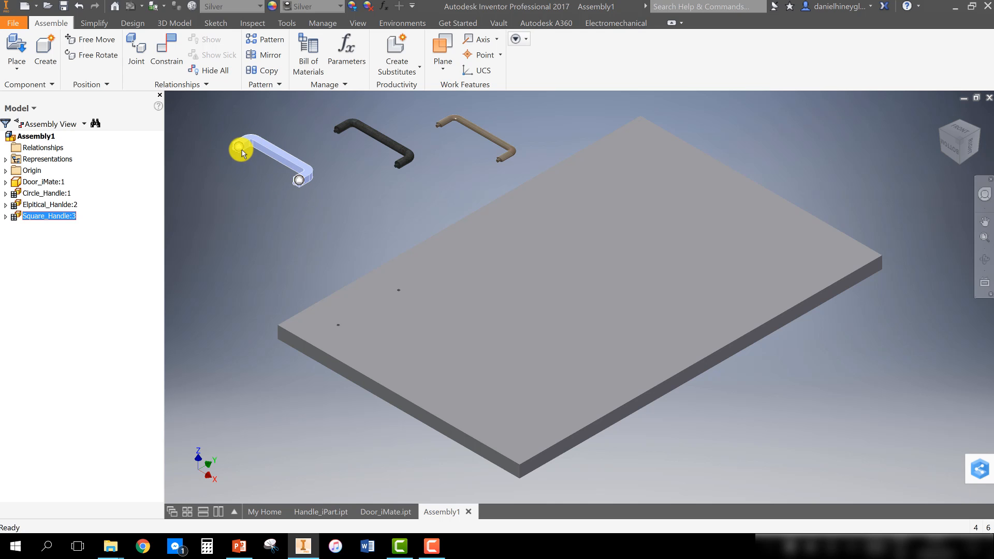
{"action": "left_click_drag", "start_coordinate": [377, 138], "coordinate": [390, 145]}
{"action": "mouse_move", "coordinate": [473, 129]}
{"action": "left_mouse_down"}
{"action": "mouse_move", "coordinate": [457, 116]}
{"action": "mouse_move", "coordinate": [510, 126]}
{"action": "mouse_move", "coordinate": [459, 136]}
{"action": "left_mouse_up"}
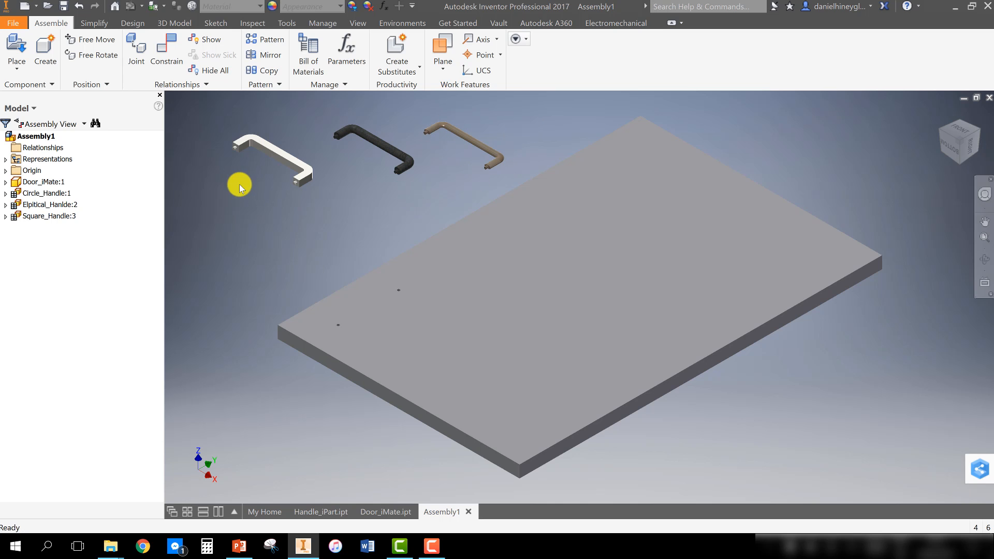
Match an iMate on one end of the square handle to the dowel hole farther from the door's short edge.
{"action": "left_click", "coordinate": [297, 175]}
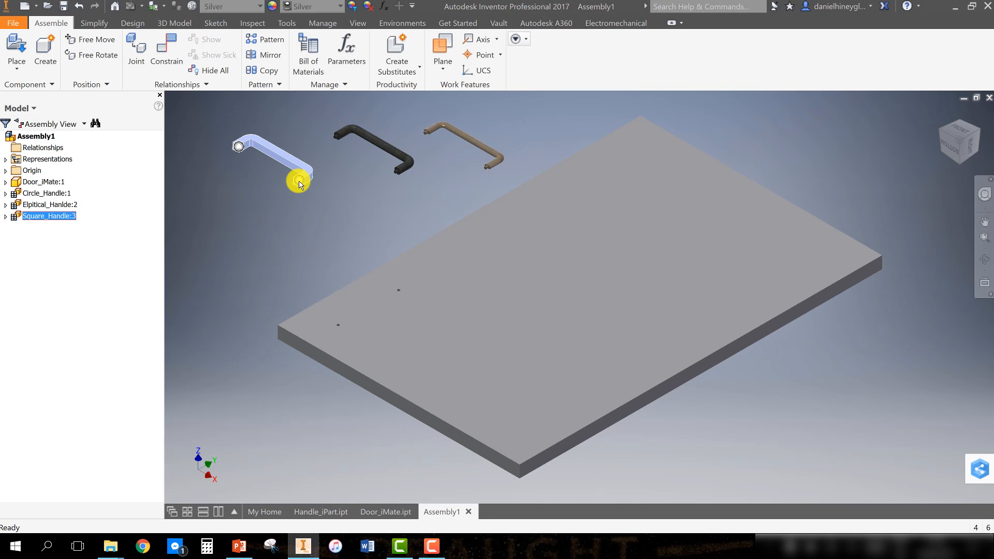
{"action": "key", "text": "c"}
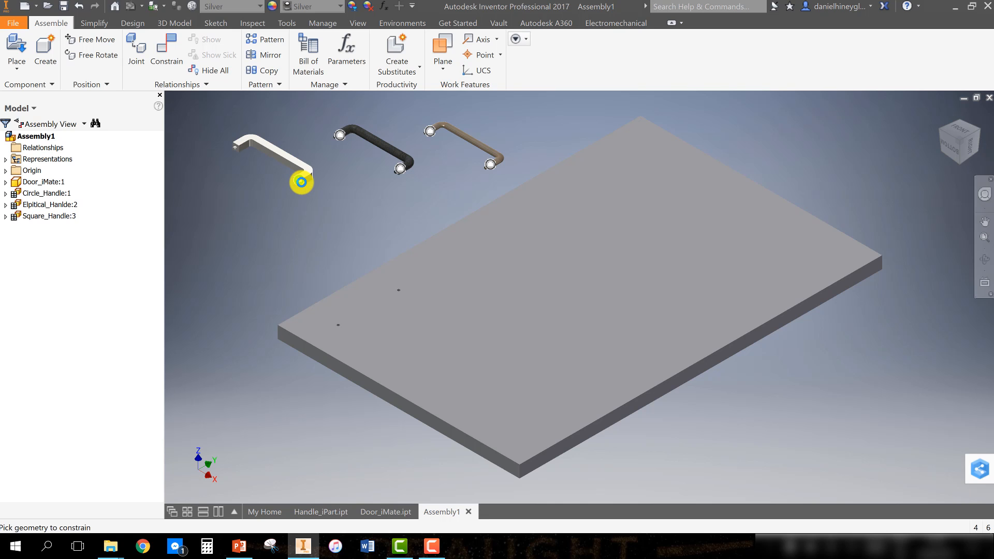
{"action": "left_click", "coordinate": [302, 185]}
{"action": "left_click", "coordinate": [400, 292]}
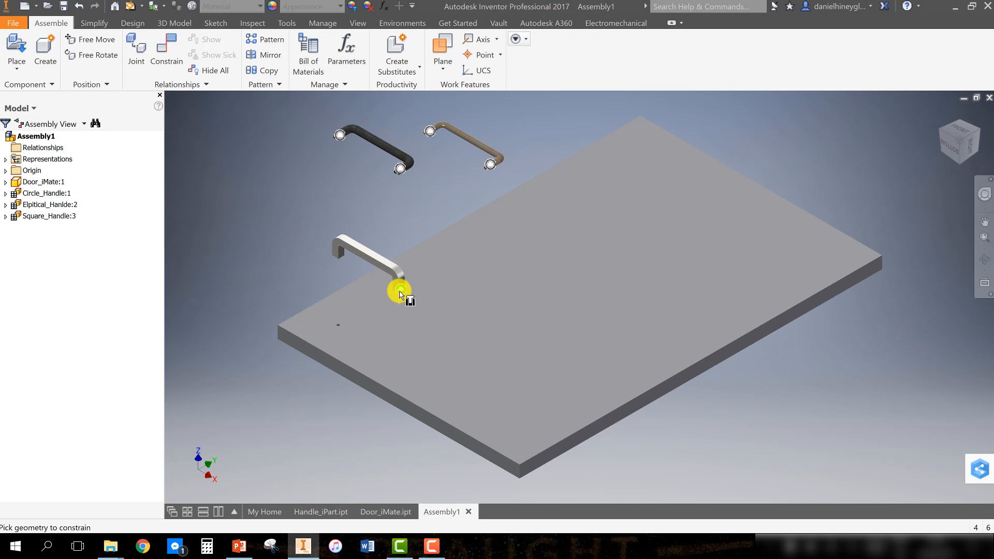
{"action": "left_click_drag", "start_coordinate": [399, 291], "coordinate": [362, 231], "text": "alt"}
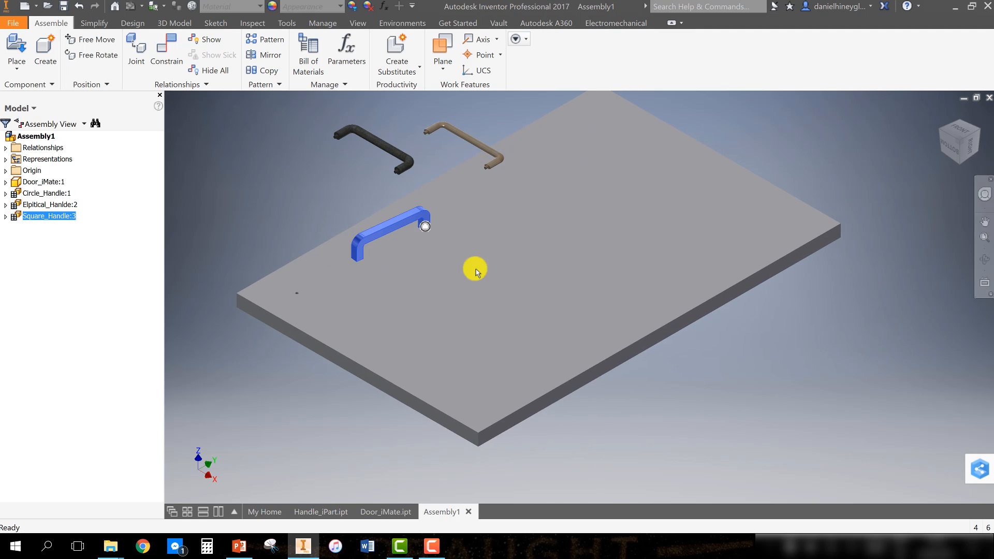
{"action": "left_click_drag", "start_coordinate": [500, 278], "coordinate": [417, 199]}
Match the square handle's free end to the remaining dowel hole with its iMate and check that the handle moves with the door.
{"action": "left_click", "coordinate": [281, 182]}
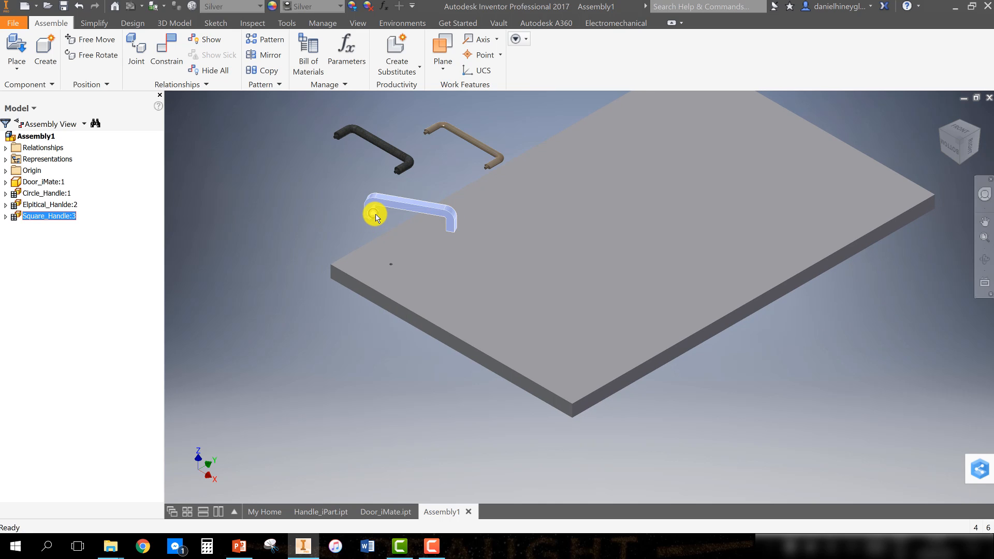
{"action": "key", "text": "alt"}
{"action": "left_click_drag", "start_coordinate": [373, 217], "coordinate": [392, 262], "text": "alt"}
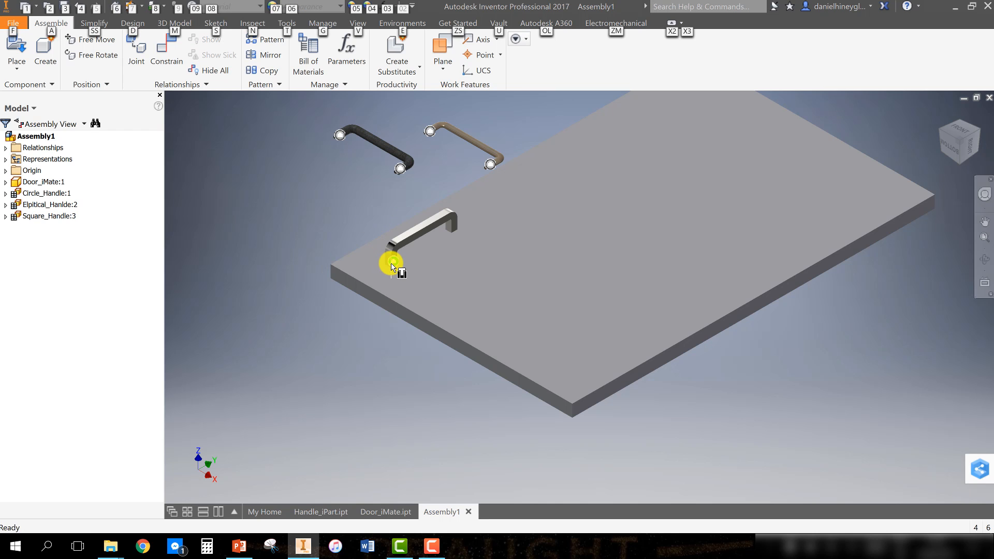
{"action": "left_click_drag", "start_coordinate": [444, 226], "coordinate": [570, 227]}
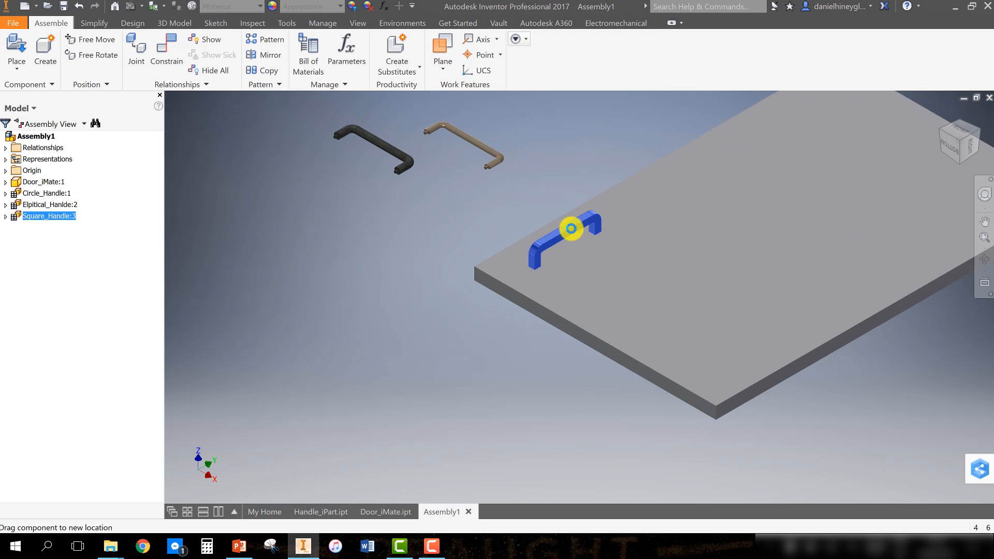
{"action": "scroll", "coordinate": [585, 236], "scroll_direction": "up", "scroll_amount": 4}
{"action": "middle_click_drag", "start_coordinate": [648, 250], "coordinate": [452, 351]}
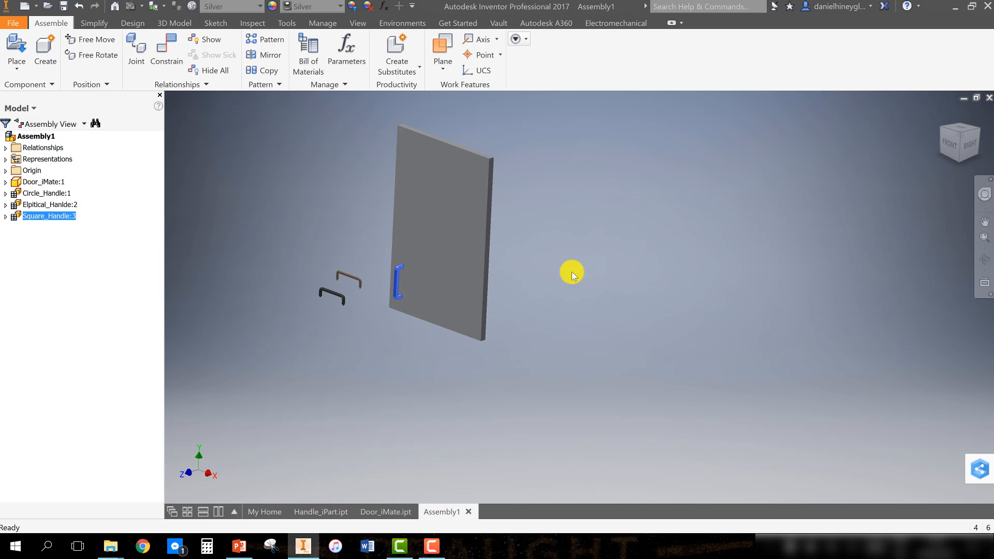
Delete the square handle from the assembly.
{"action": "left_click", "coordinate": [571, 272]}
{"action": "left_click", "coordinate": [399, 283]}
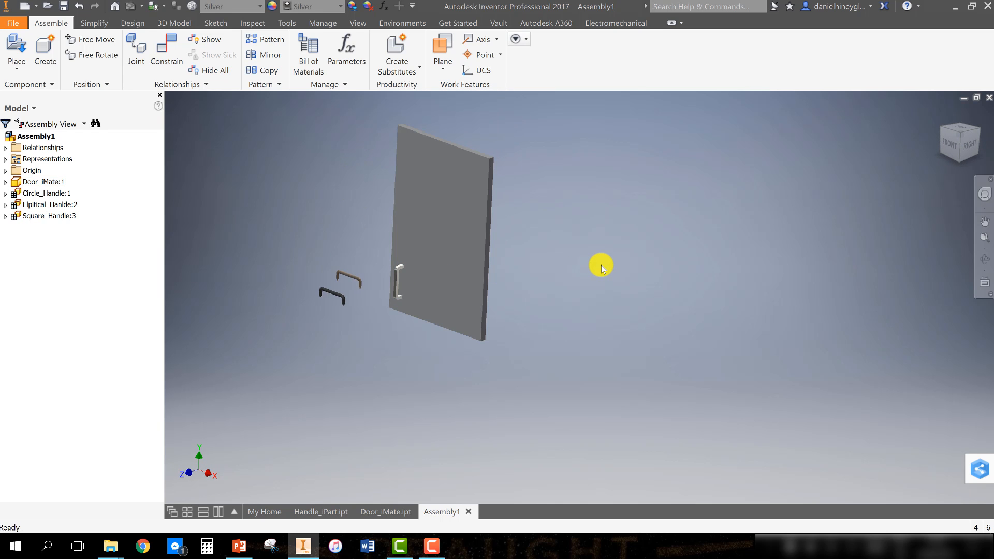
{"action": "left_click", "coordinate": [599, 266]}
Match an iMate on one end of the elliptical handle to the dowel hole farther from the door's short edge.
{"action": "middle_click_drag", "start_coordinate": [406, 262], "coordinate": [381, 226], "text": "shift"}
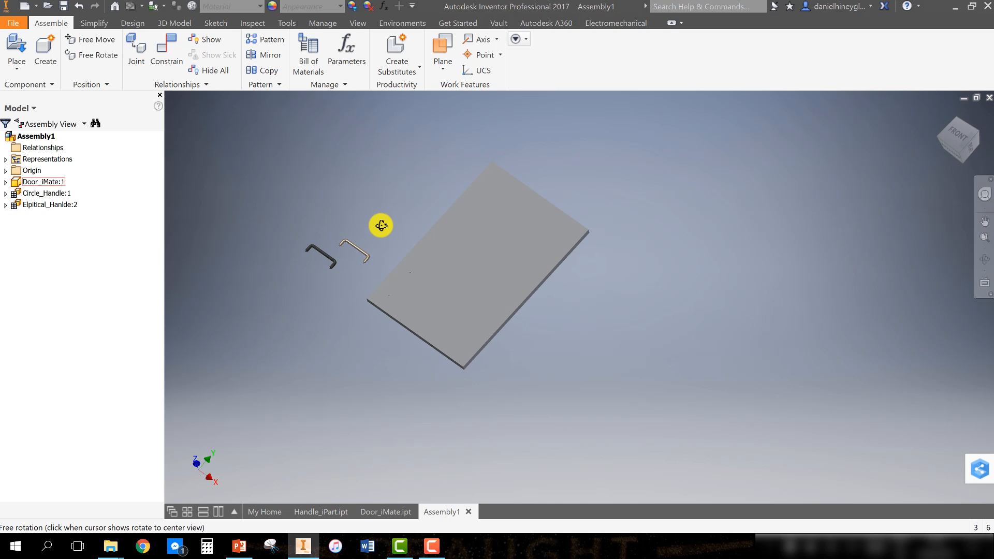
{"action": "left_click", "coordinate": [365, 265]}
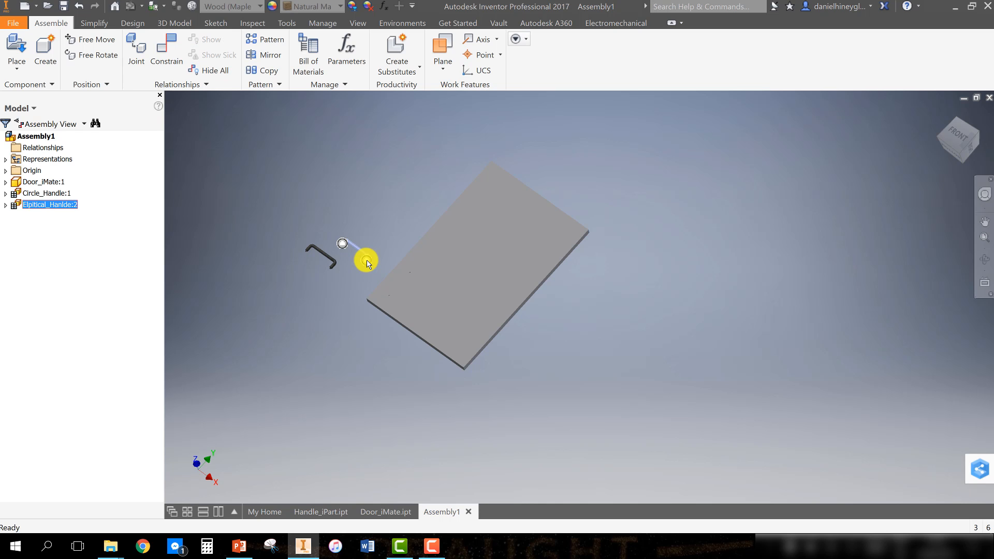
{"action": "key", "text": "Escape"}
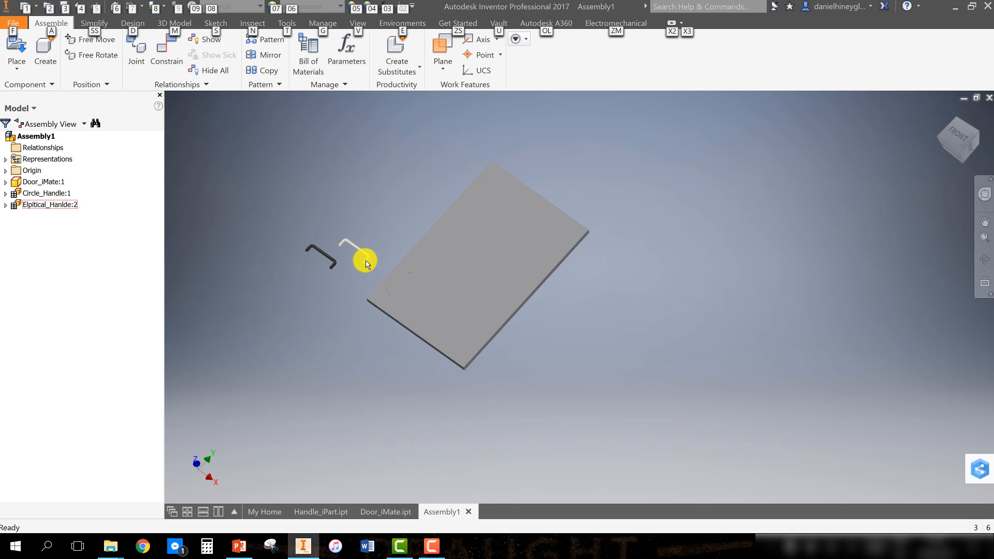
{"action": "key", "text": "c"}
{"action": "left_click", "coordinate": [366, 261]}
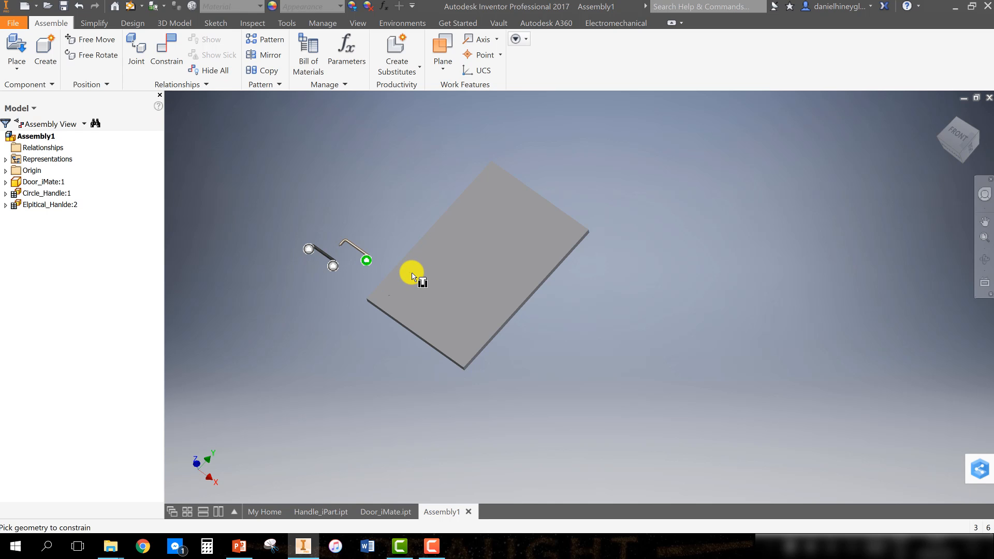
{"action": "left_click_drag", "start_coordinate": [411, 273], "coordinate": [411, 273], "text": "alt"}
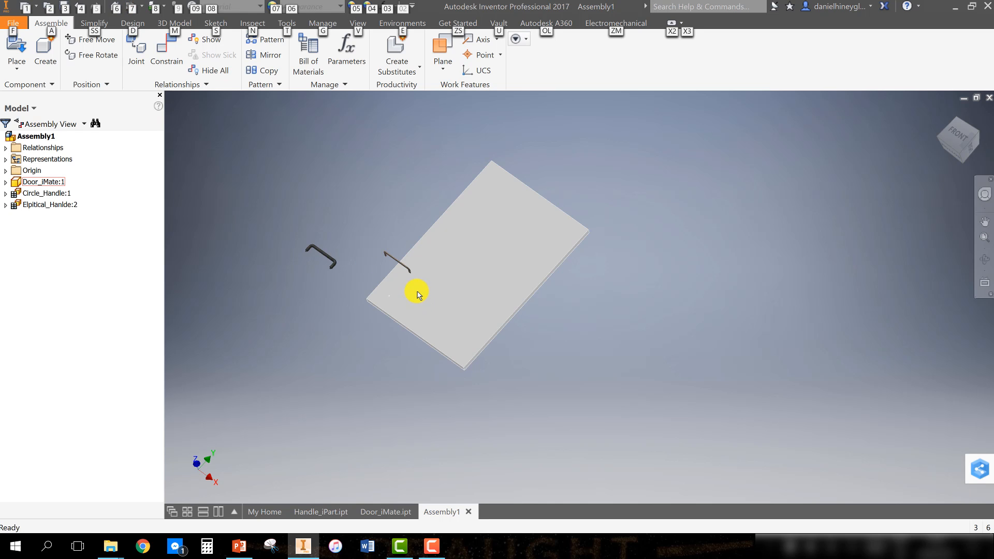
Match the elliptical handle's free end to the dowel hole nearer the door's short edge using its iMate, and inspect the fit.
{"action": "scroll", "coordinate": [417, 293], "scroll_direction": "up", "scroll_amount": 3}
{"action": "scroll", "coordinate": [414, 287], "scroll_direction": "down", "scroll_amount": 7}
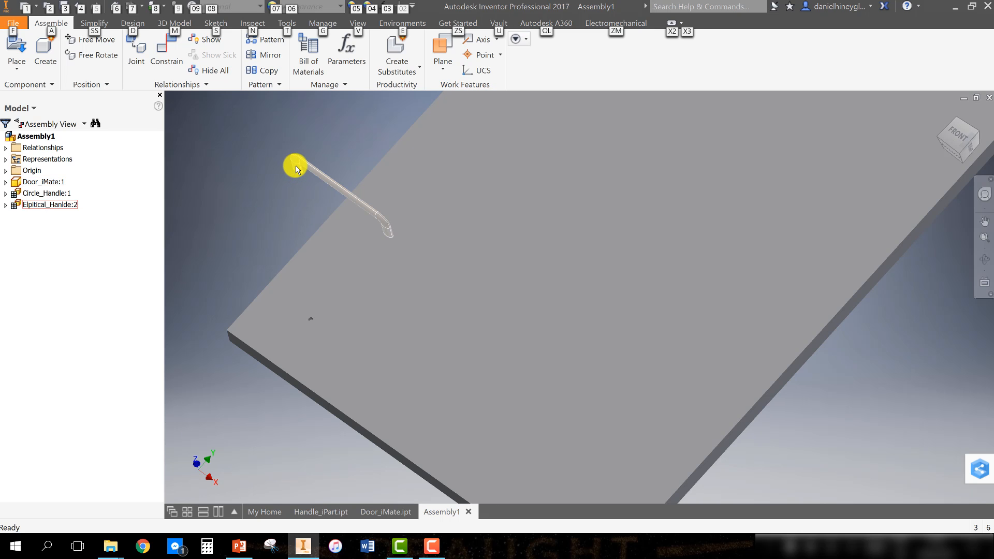
{"action": "left_click", "coordinate": [302, 169]}
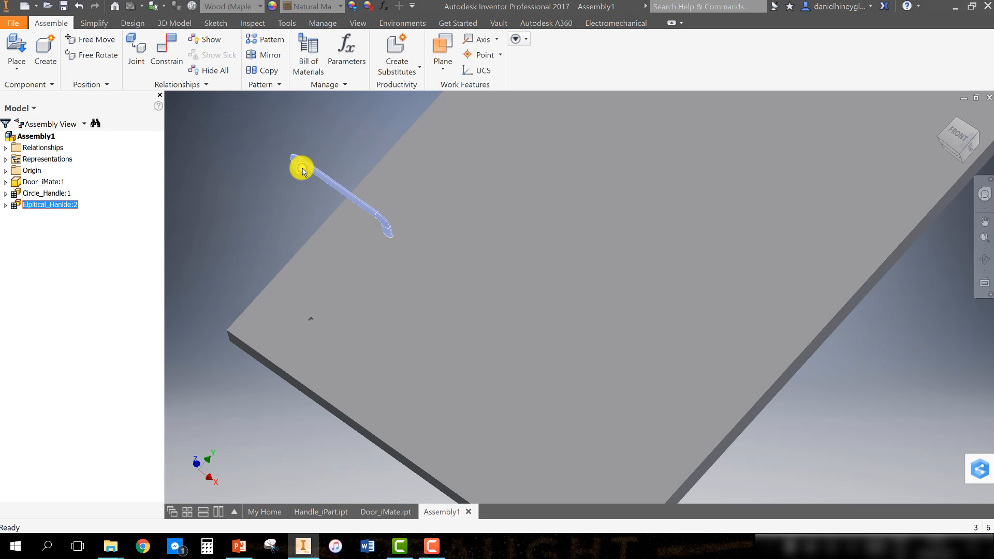
{"action": "left_click_drag", "start_coordinate": [301, 174], "coordinate": [313, 321], "text": "alt"}
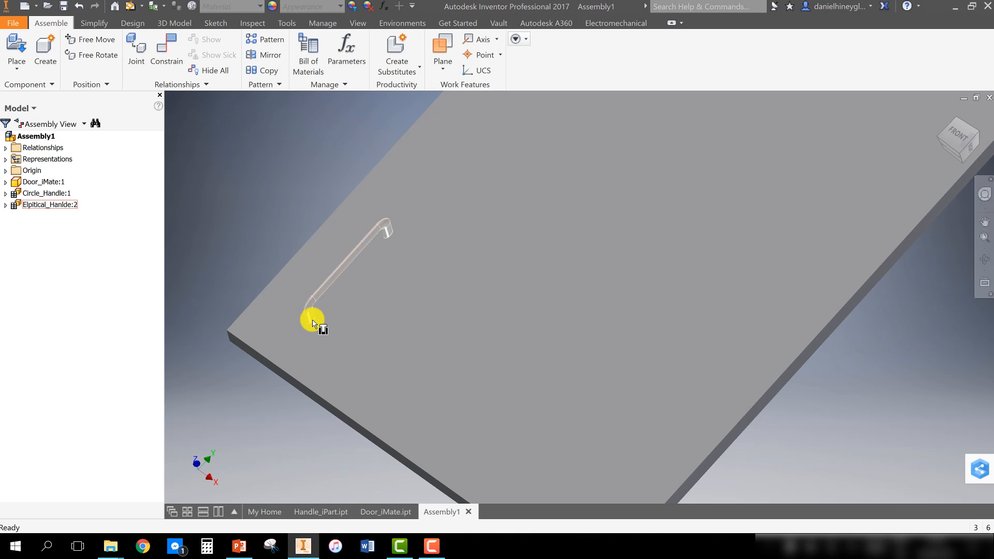
{"action": "scroll", "coordinate": [514, 215], "scroll_direction": "down", "scroll_amount": 5}
{"action": "scroll", "coordinate": [514, 215], "scroll_direction": "up", "scroll_amount": 5}
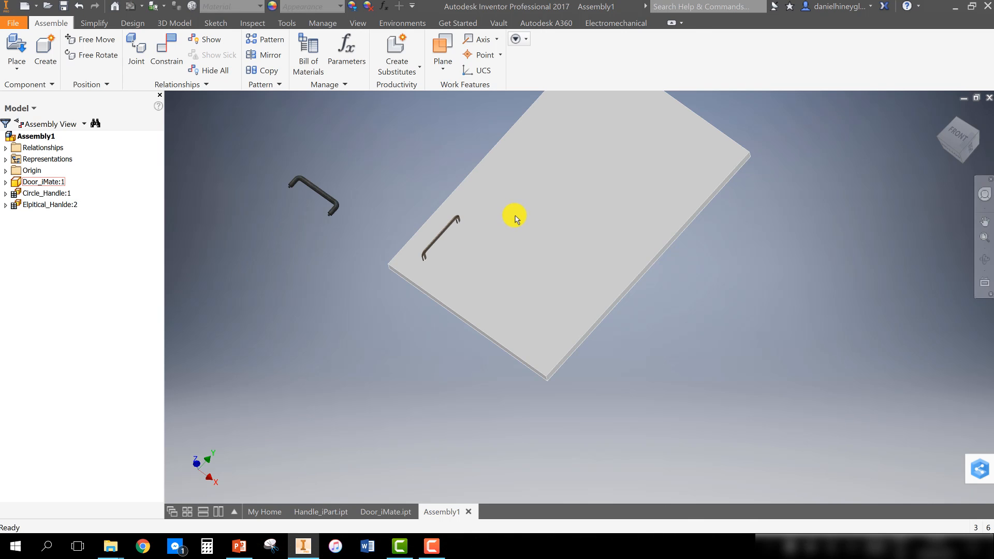
{"action": "middle_click_drag", "start_coordinate": [483, 253], "coordinate": [480, 273], "text": "shift"}
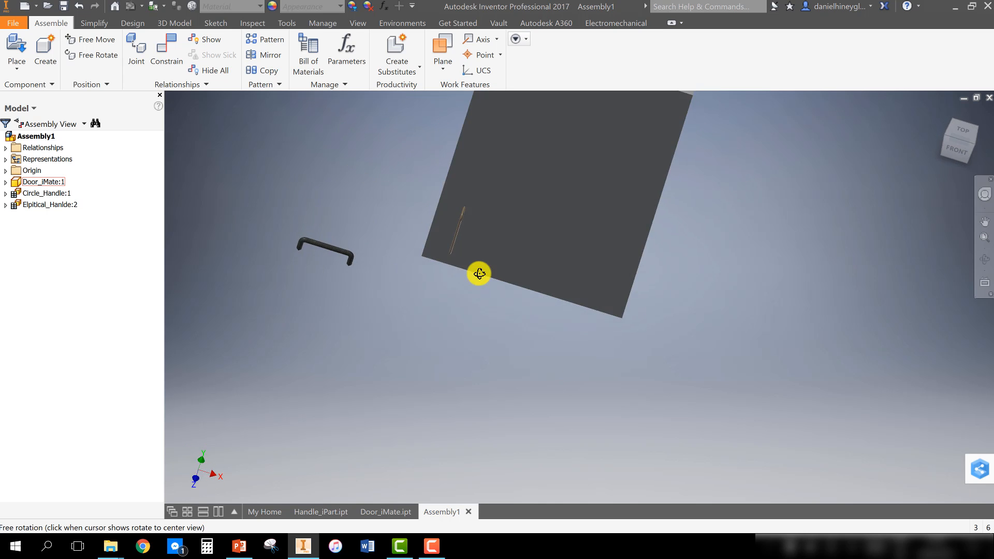